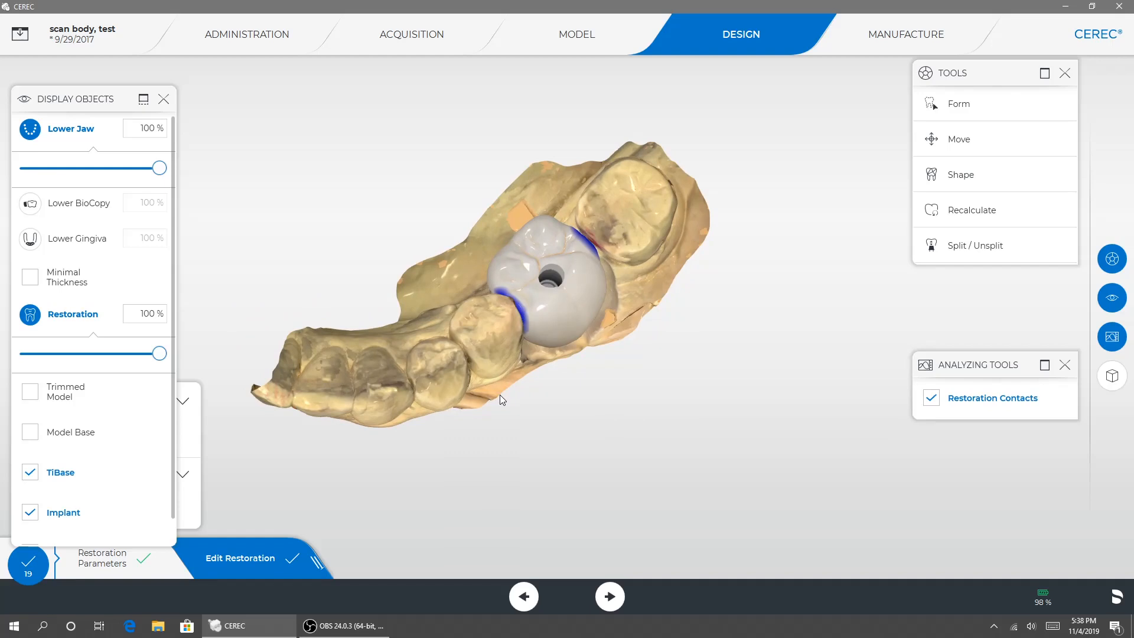
Hide the crown restoration and examine the TiBase seated on the implant from the side, up close
click(30, 314)
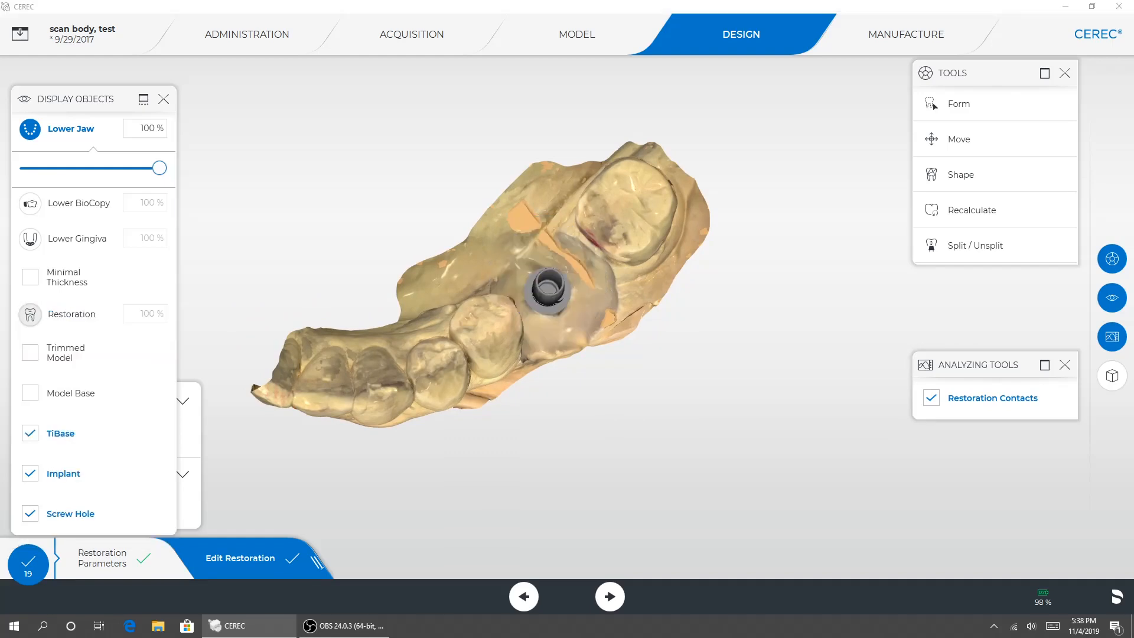
drag(451, 448, 382, 325)
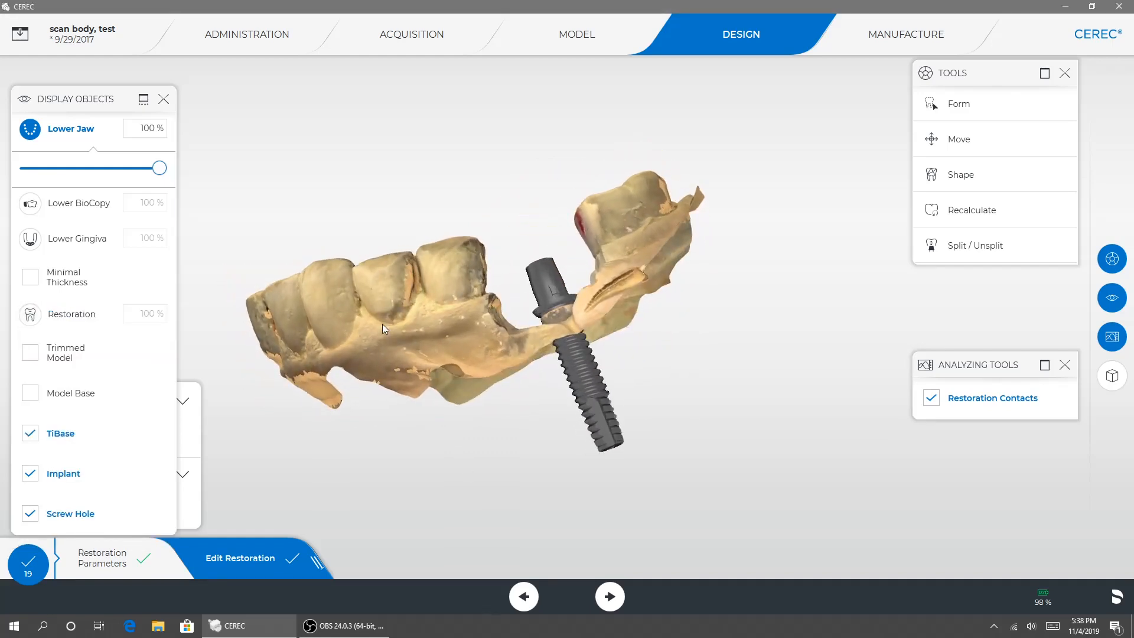
drag(627, 333, 635, 362)
scroll(504, 398, up, 5)
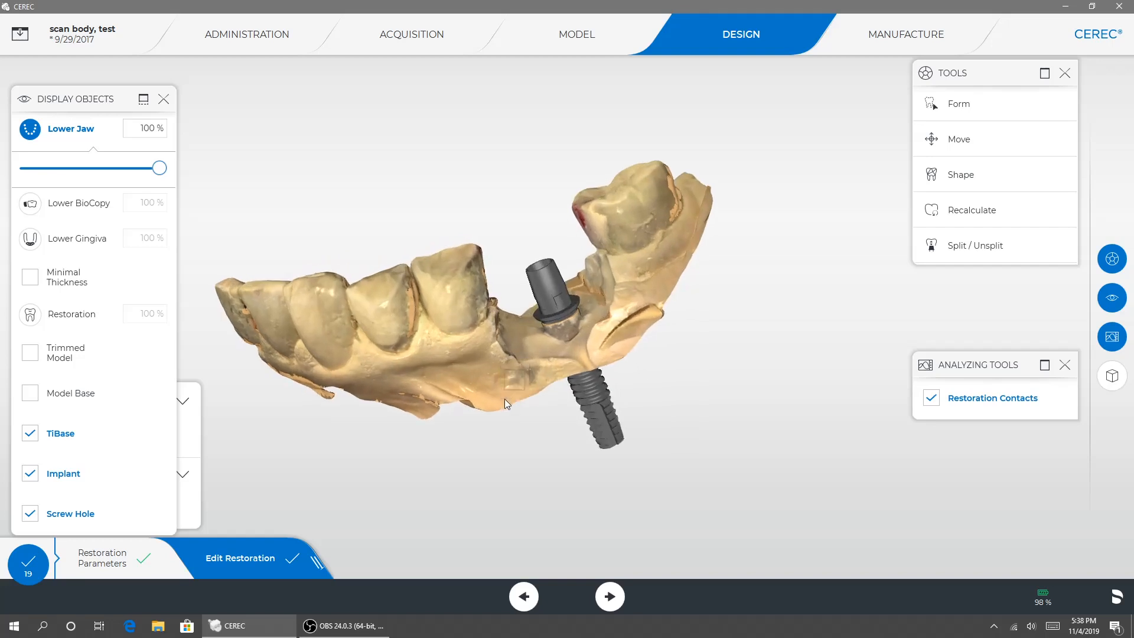
scroll(451, 402, up, 5)
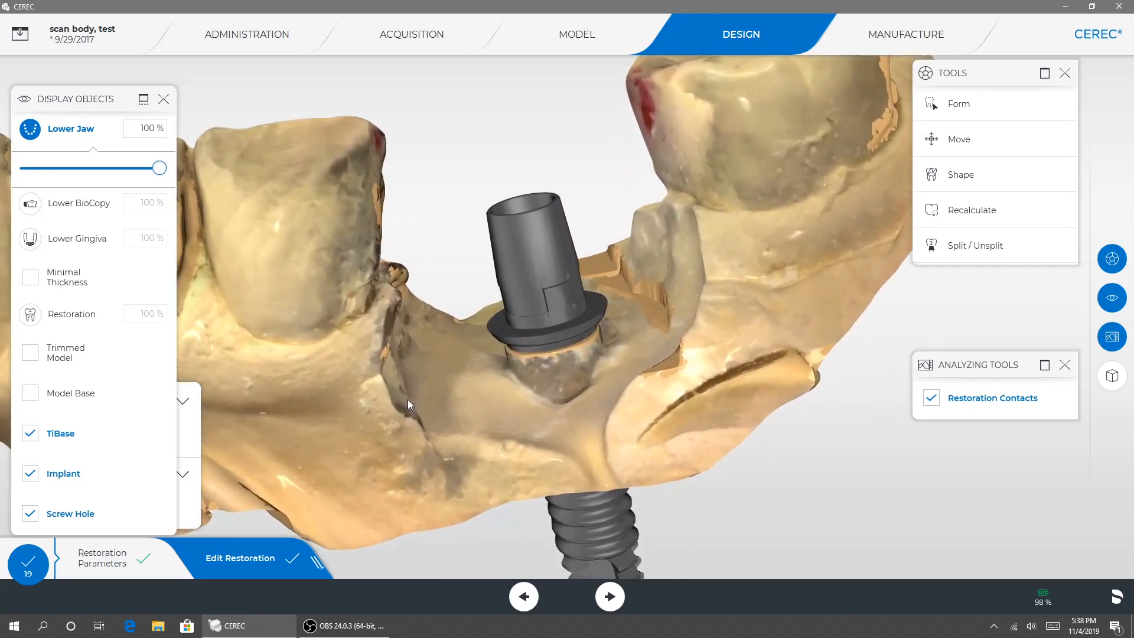
drag(408, 400, 590, 429)
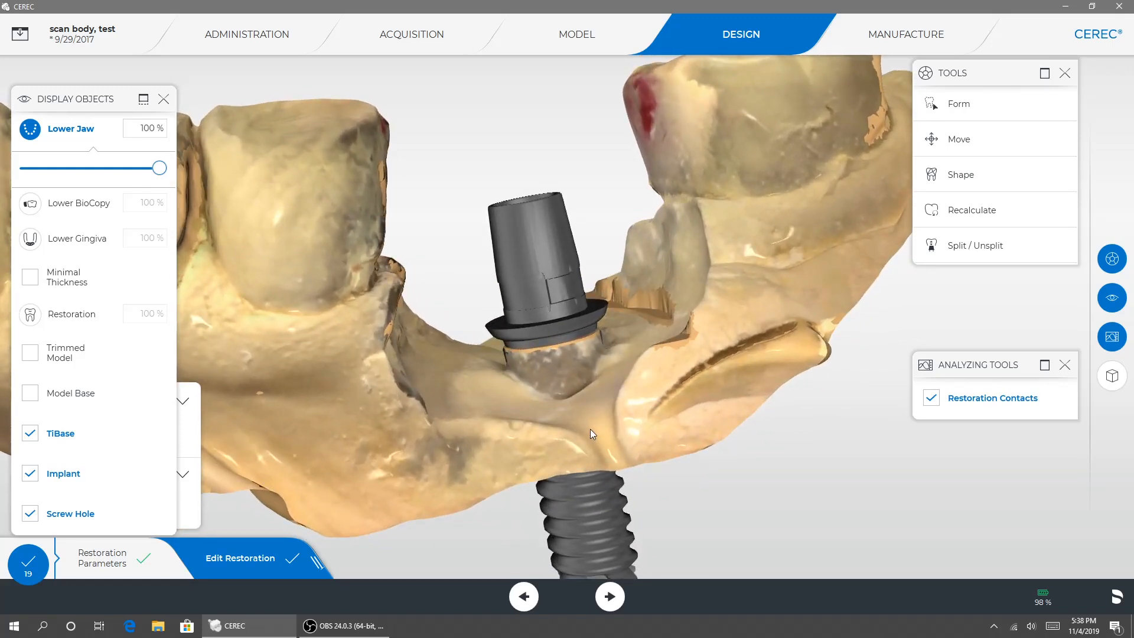
Hide the TiBase and show the Lower Gingiva scan to inspect the scanned abutment around the implant
click(30, 433)
click(30, 239)
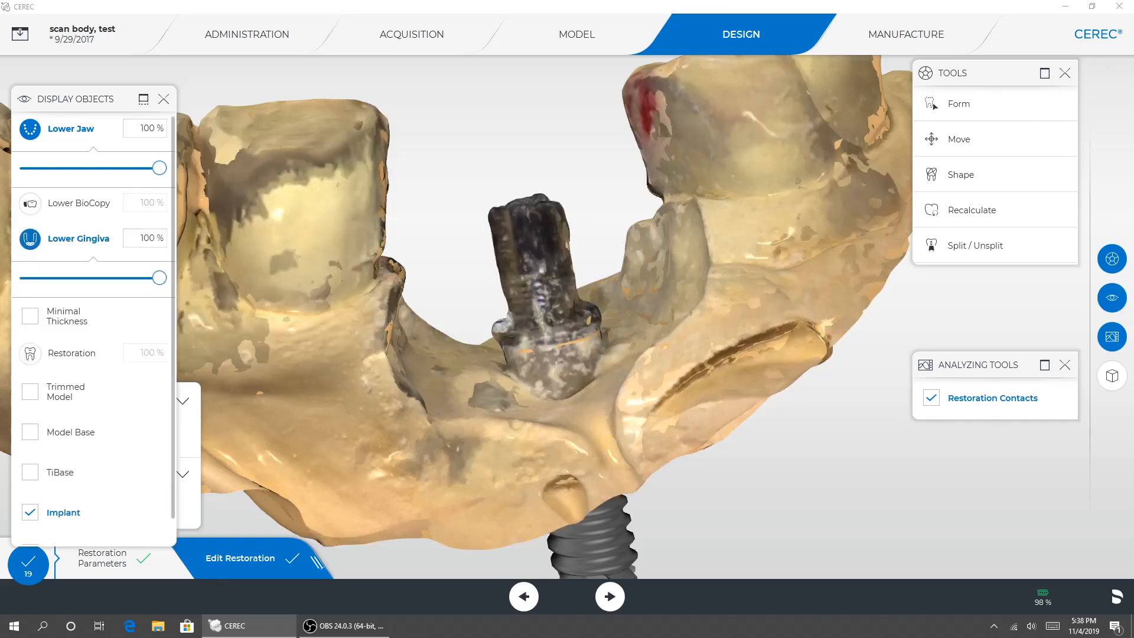
drag(594, 270, 587, 315)
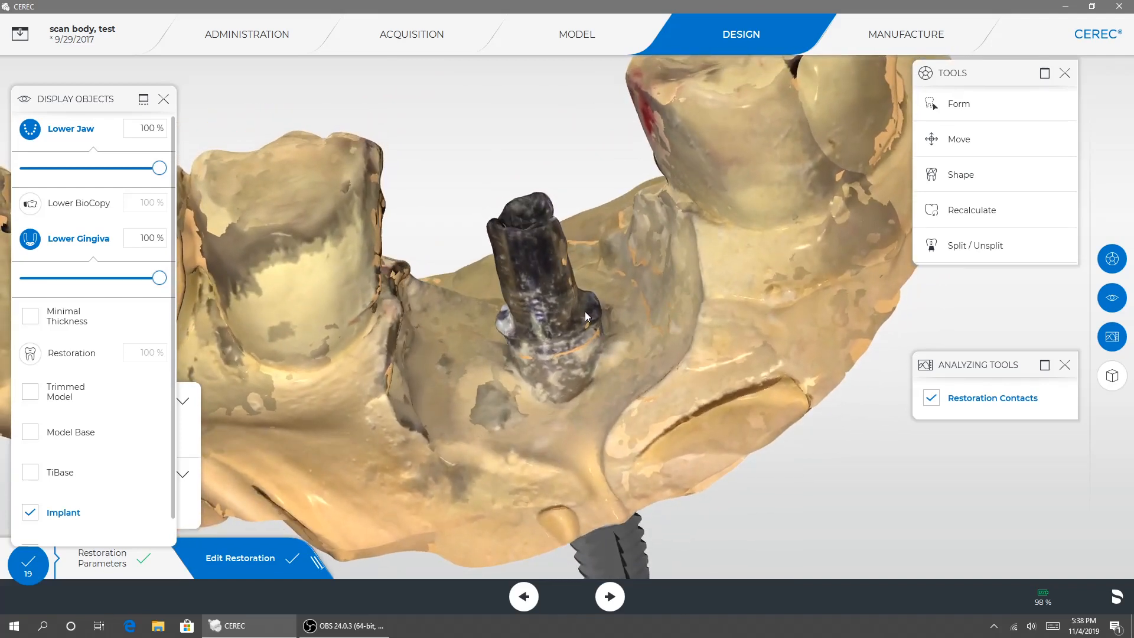
Toggle the TiBase display on and off to compare its fit with the scanned abutment from several angles
click(30, 472)
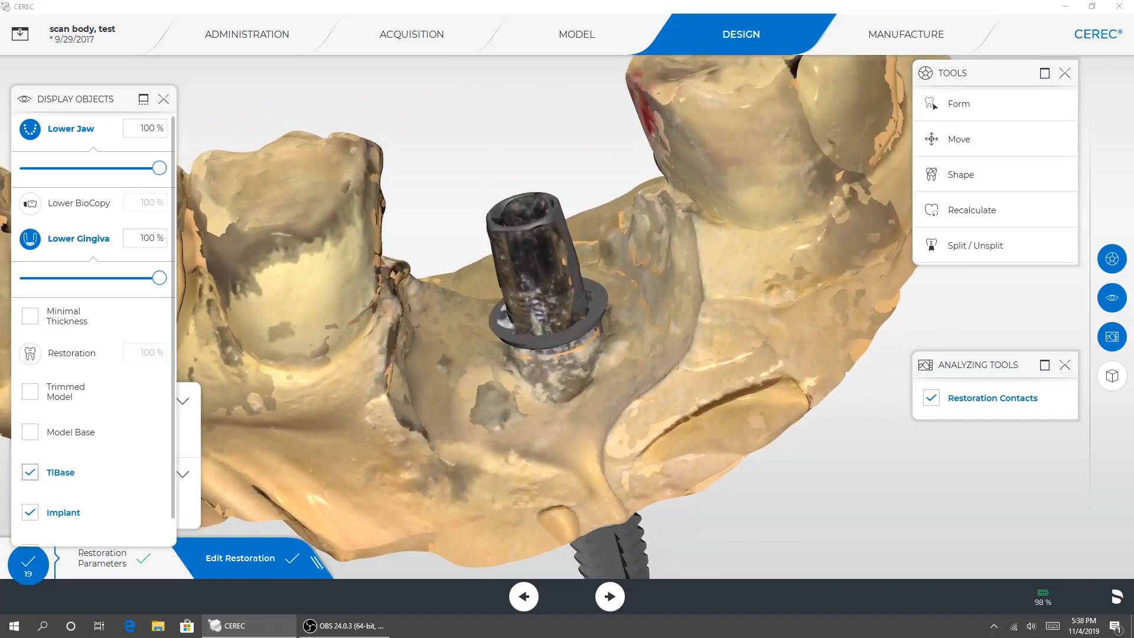
click(30, 472)
drag(551, 485, 522, 393)
click(30, 472)
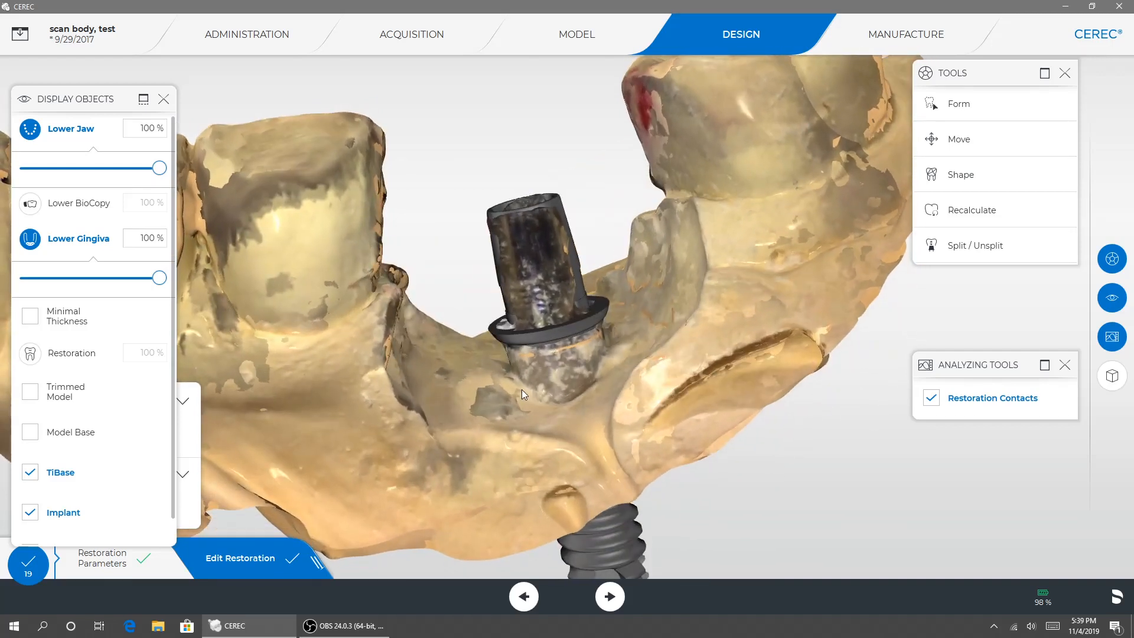
click(30, 472)
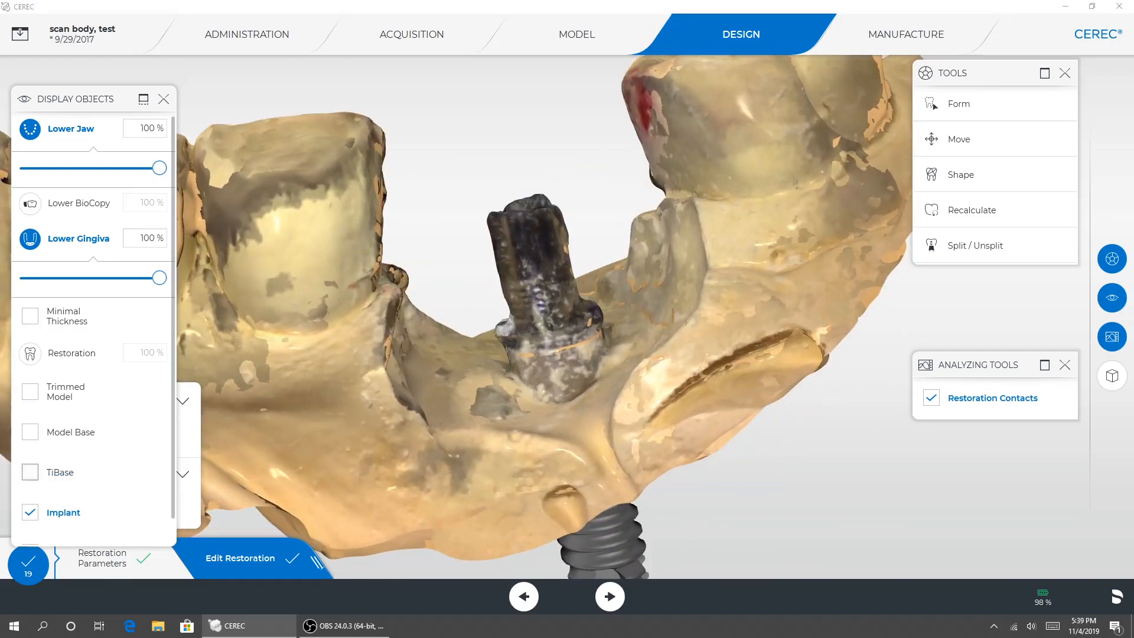
click(30, 472)
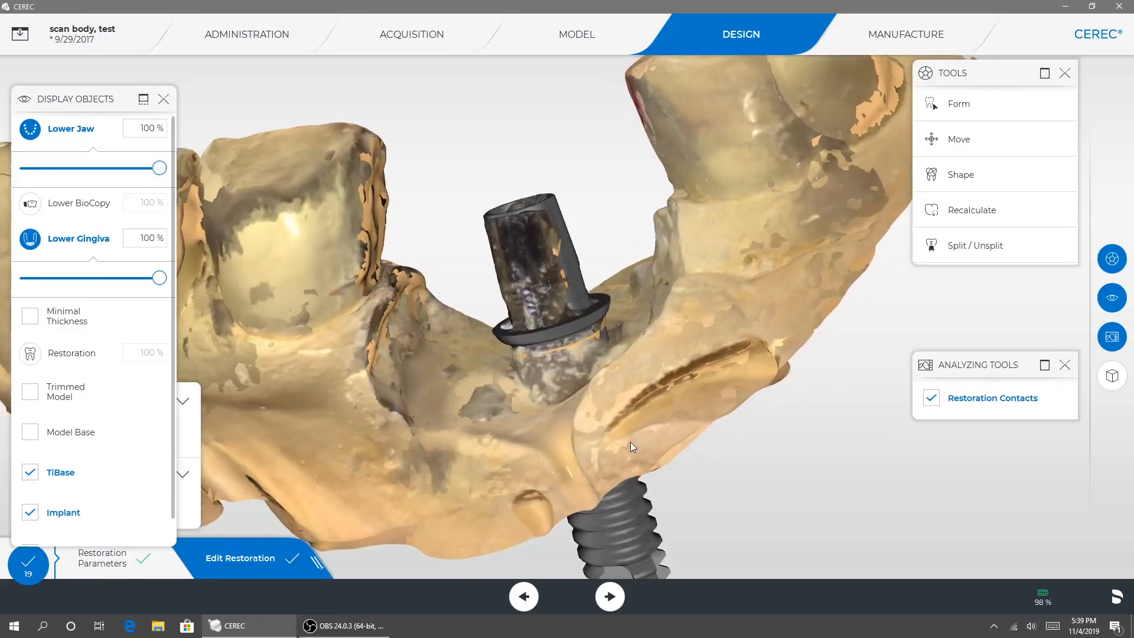
middle_drag(631, 443, 654, 446)
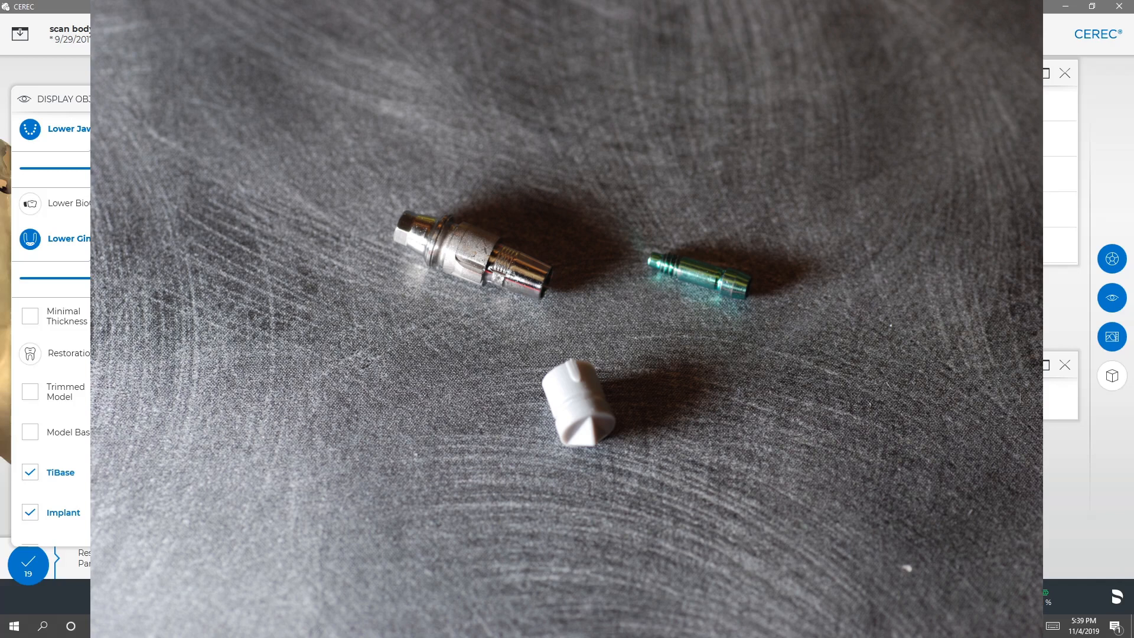
drag(655, 408, 629, 387)
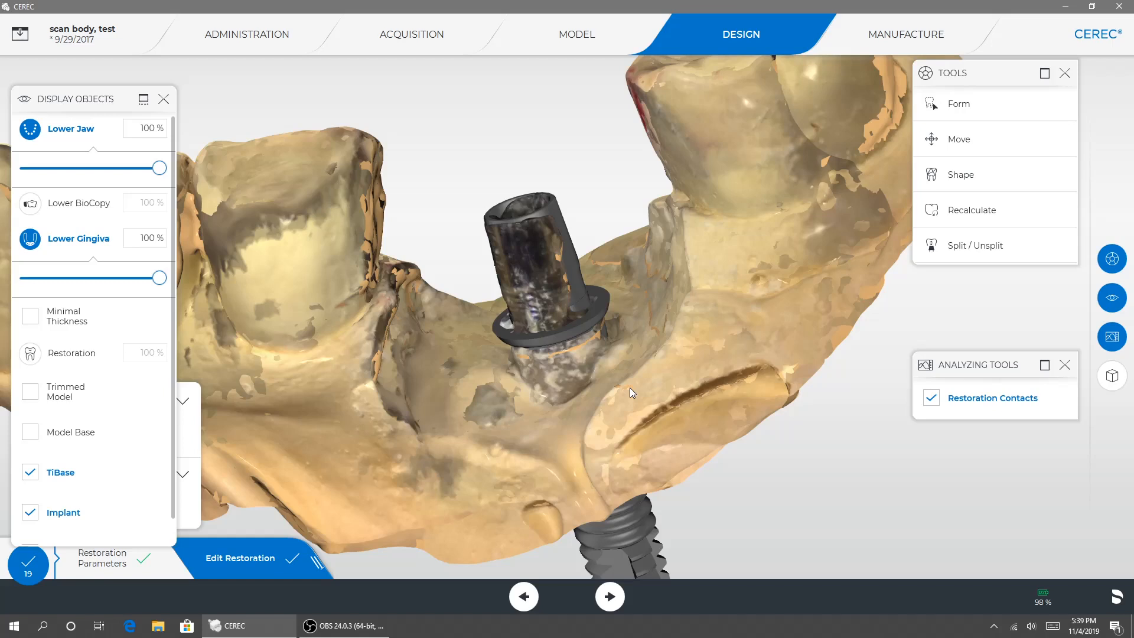
click(29, 472)
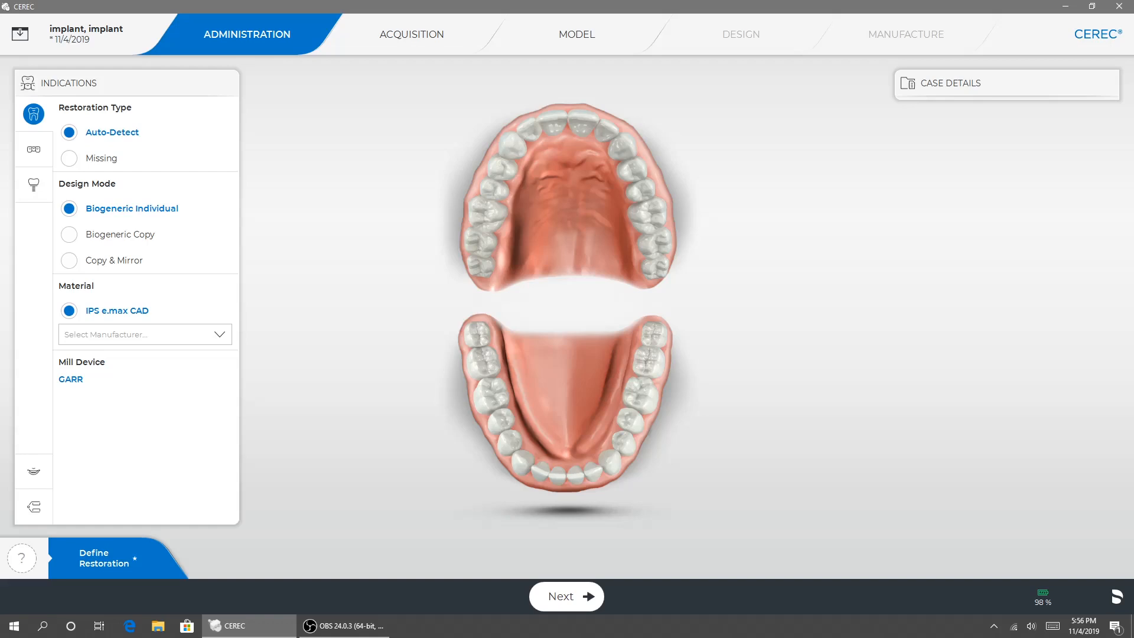
Define a Multilayer Abutment in Biogeneric Individual mode, with IPS e.max CAD Abutment and an IPS e.max CAD crown
click(33, 185)
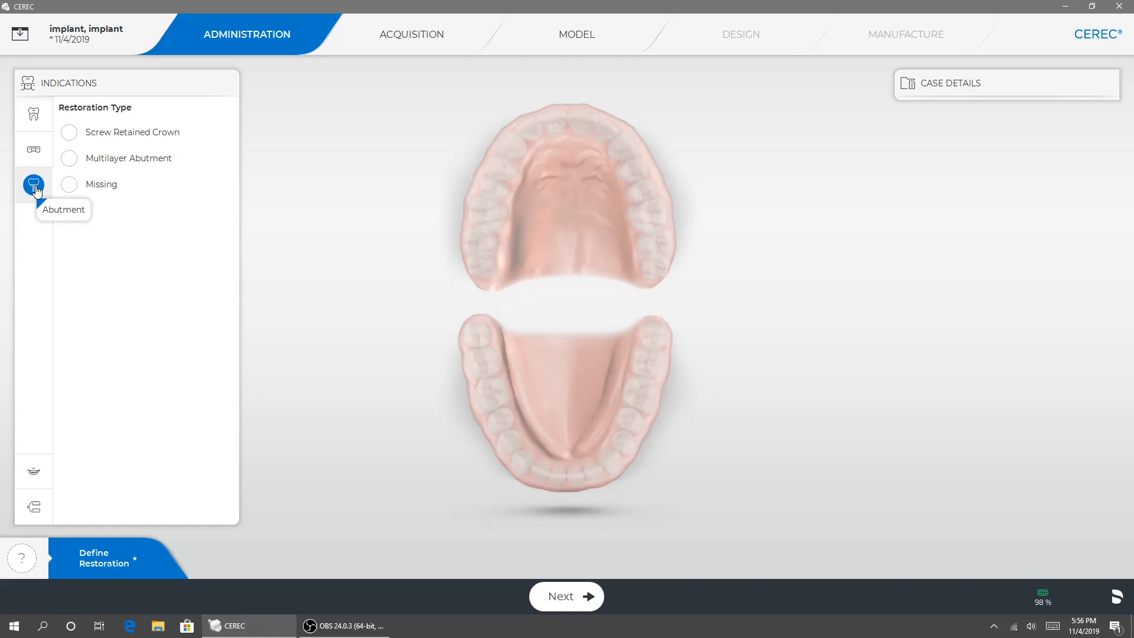
click(70, 159)
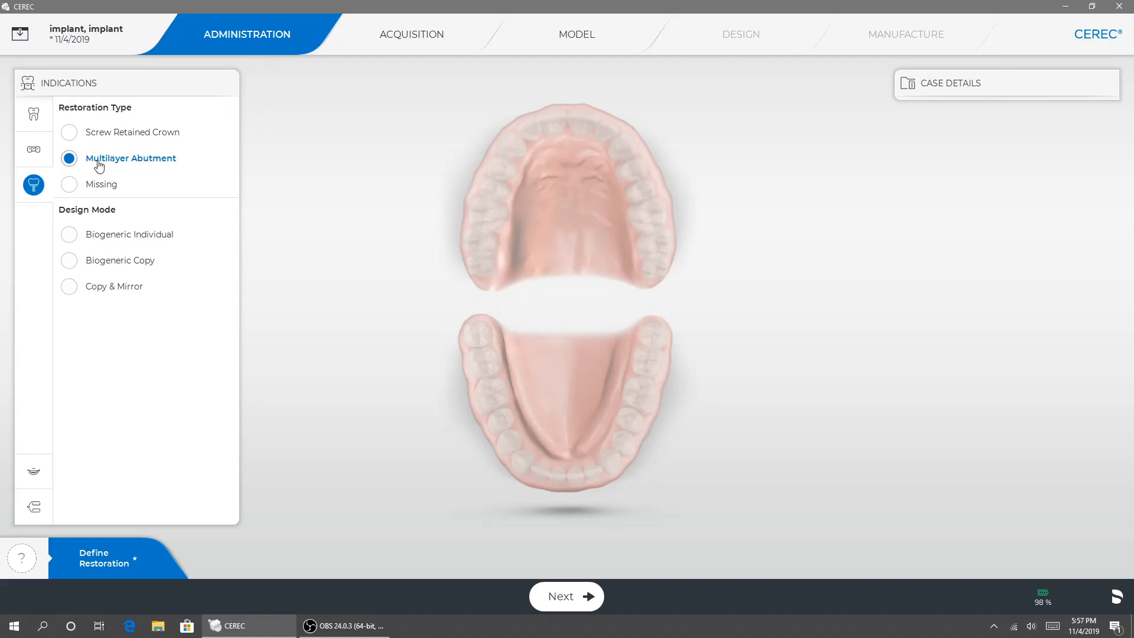
click(70, 236)
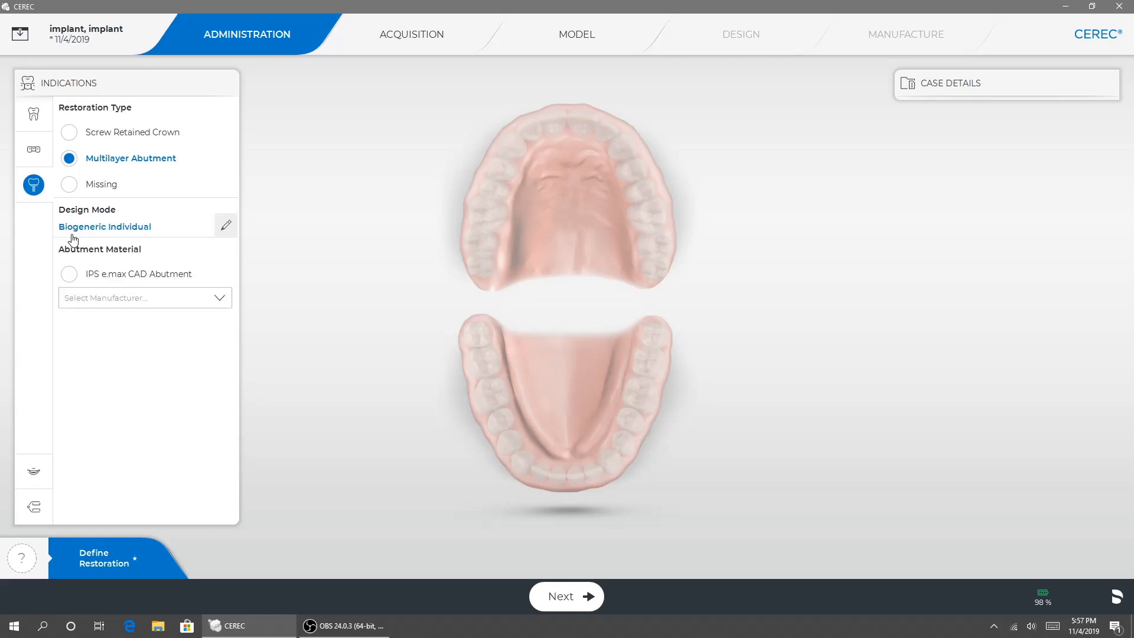
click(68, 275)
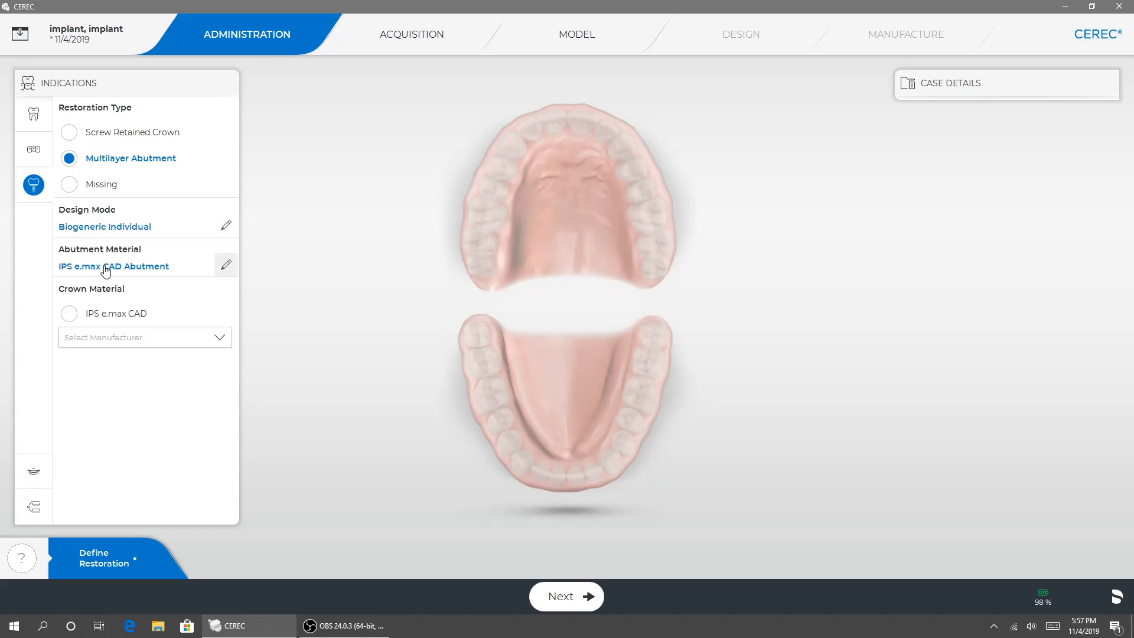
click(71, 316)
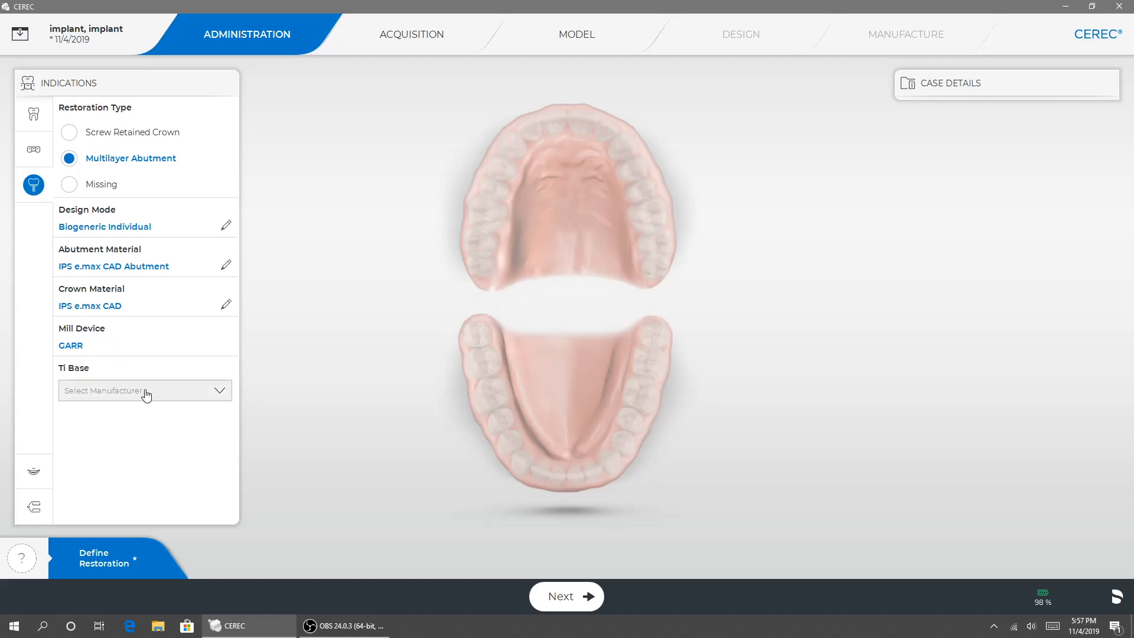
Set the Ti Base to B C 4.1 from the manufacturer Dentsply Sirona others
click(192, 396)
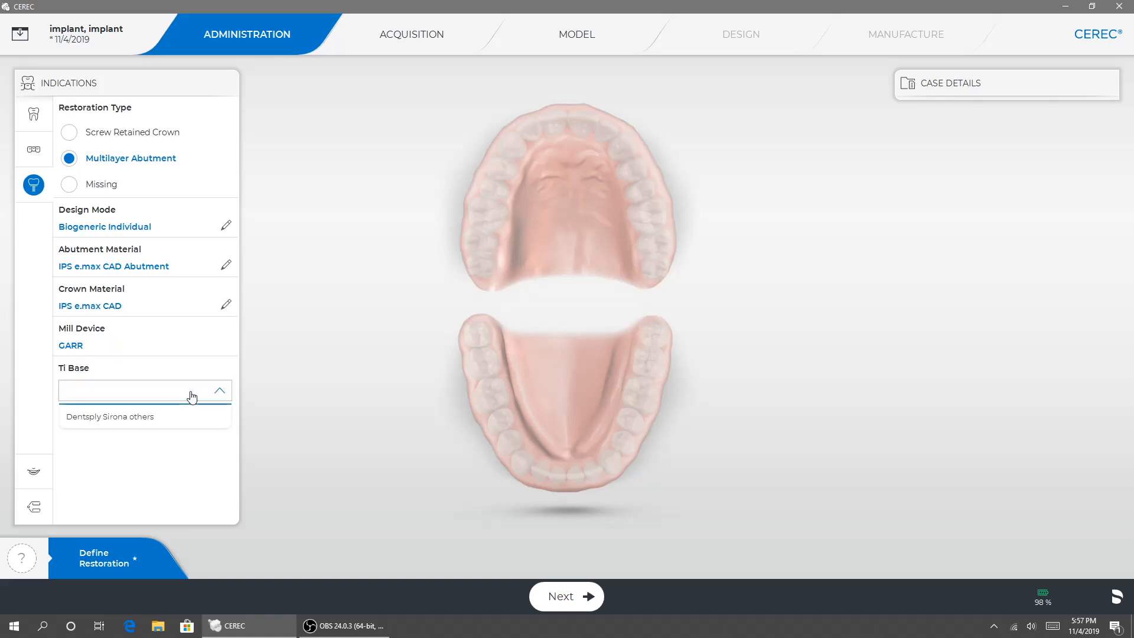
click(130, 418)
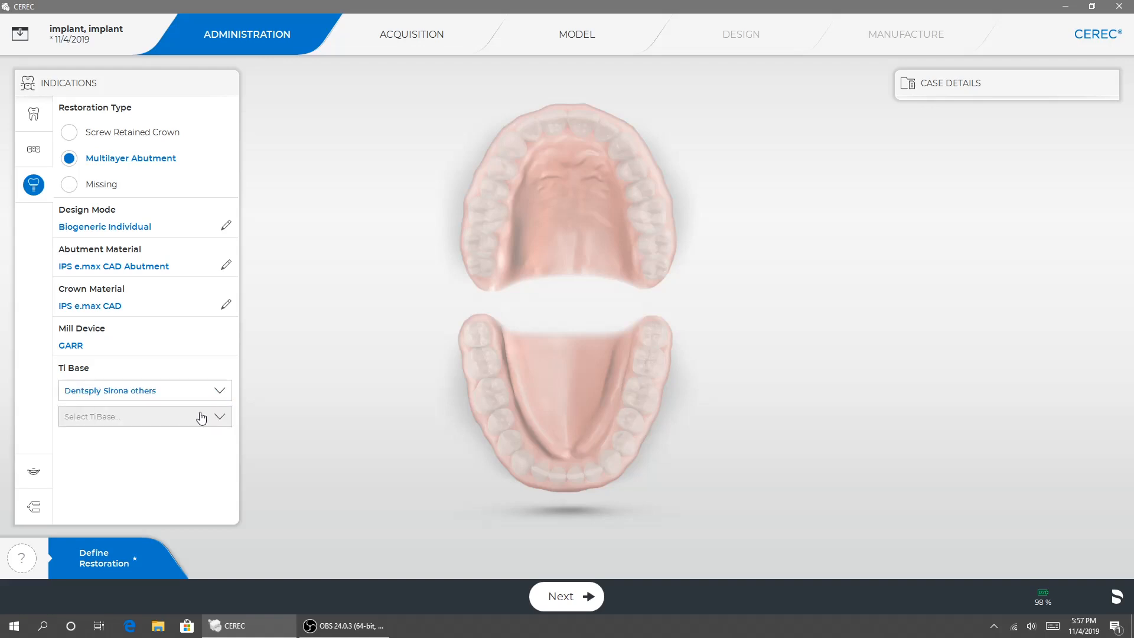
click(218, 419)
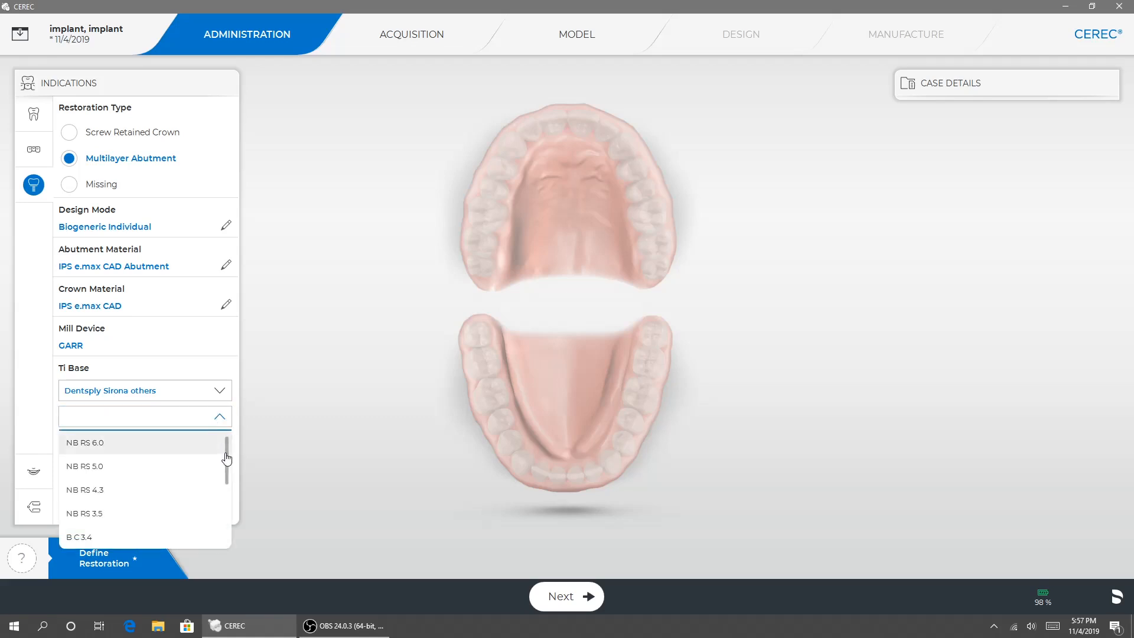
drag(226, 459, 223, 491)
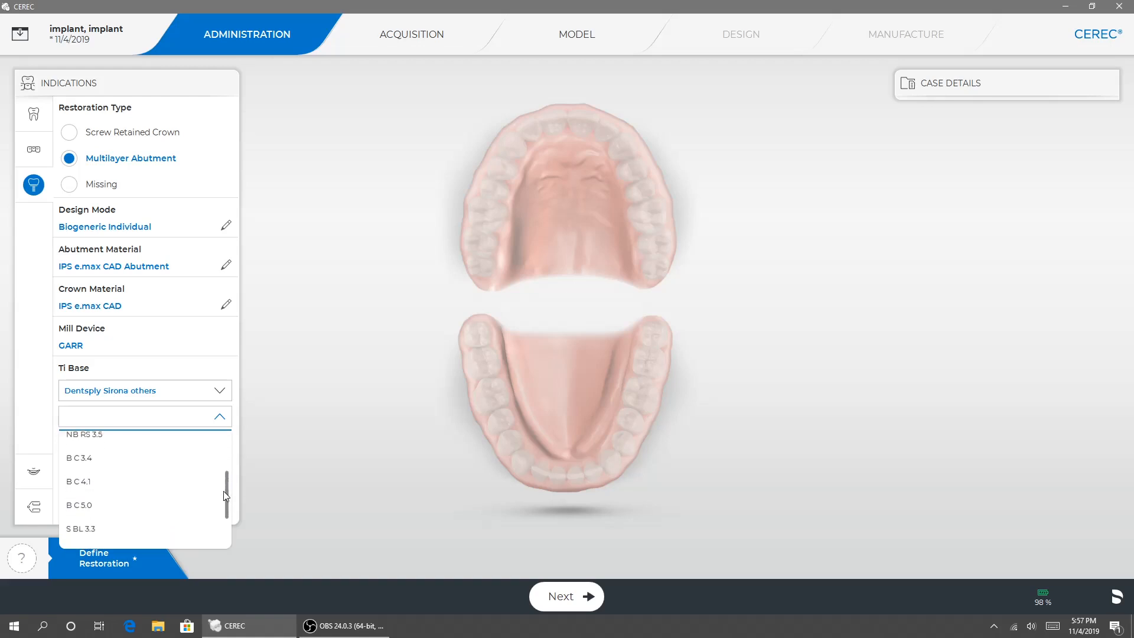
click(87, 484)
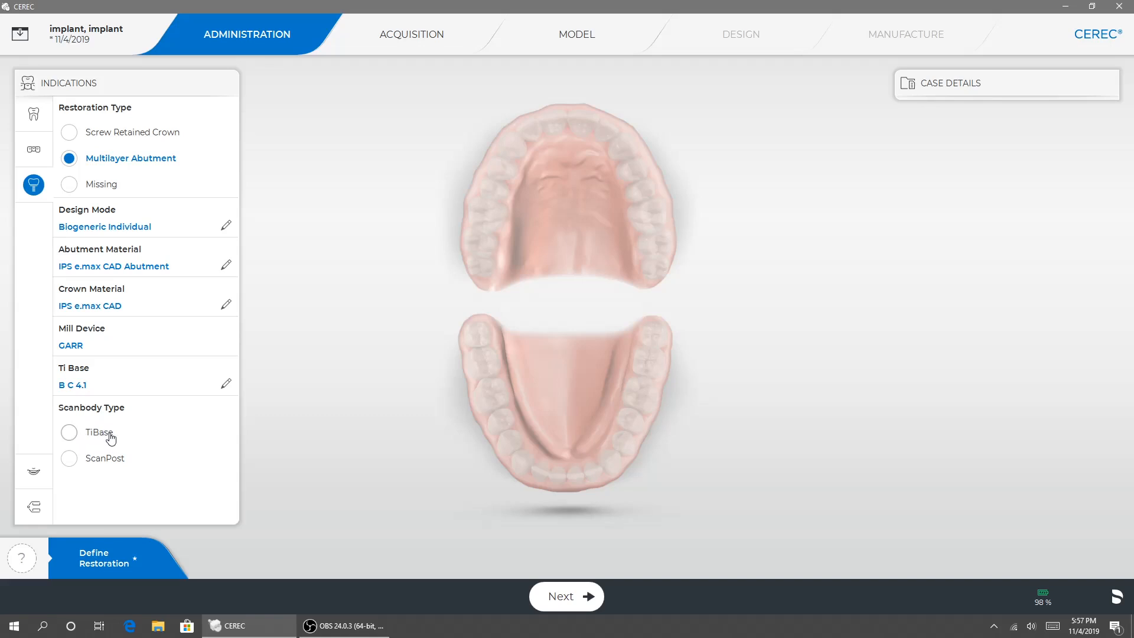
Set the scanbody type to ScanPost, then assign the abutment to upper tooth 4 and proceed to acquisition
click(69, 459)
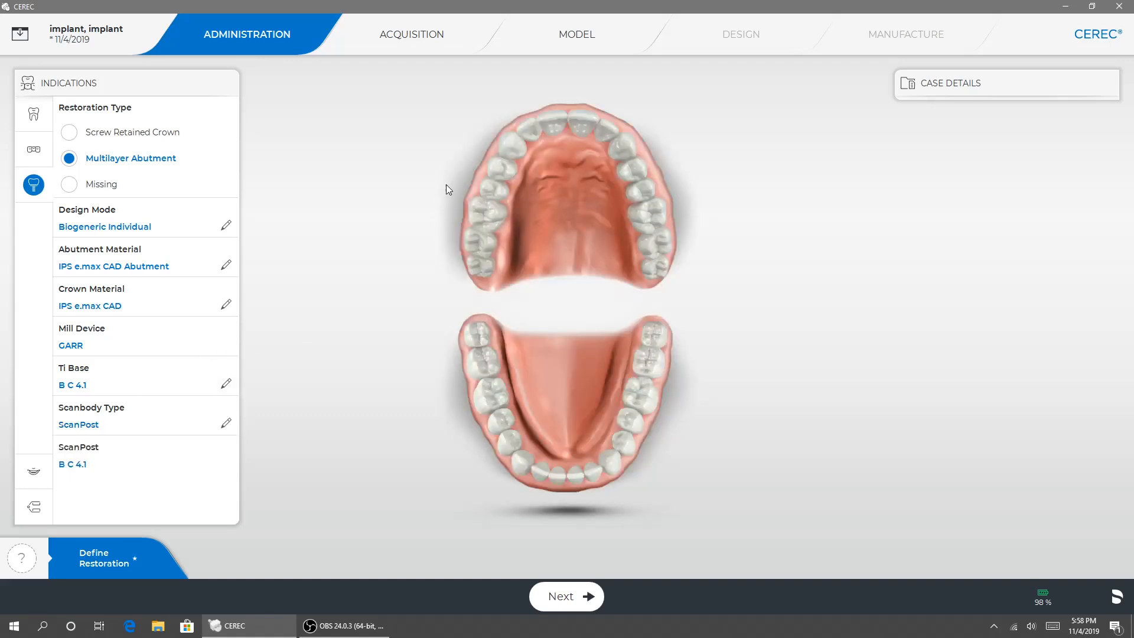
click(494, 190)
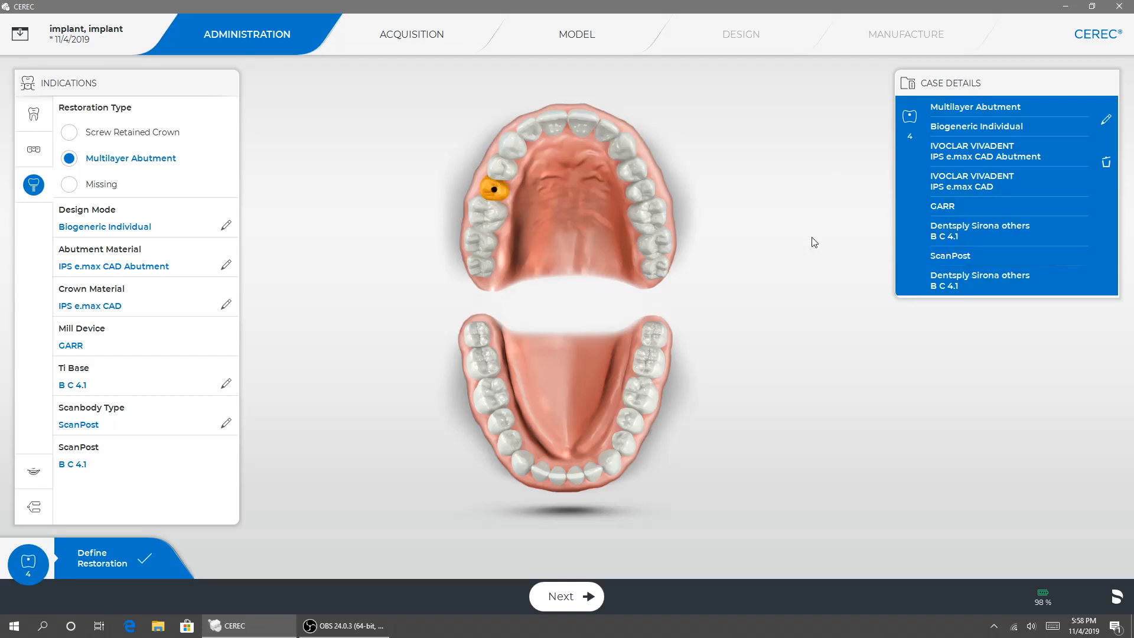
click(573, 599)
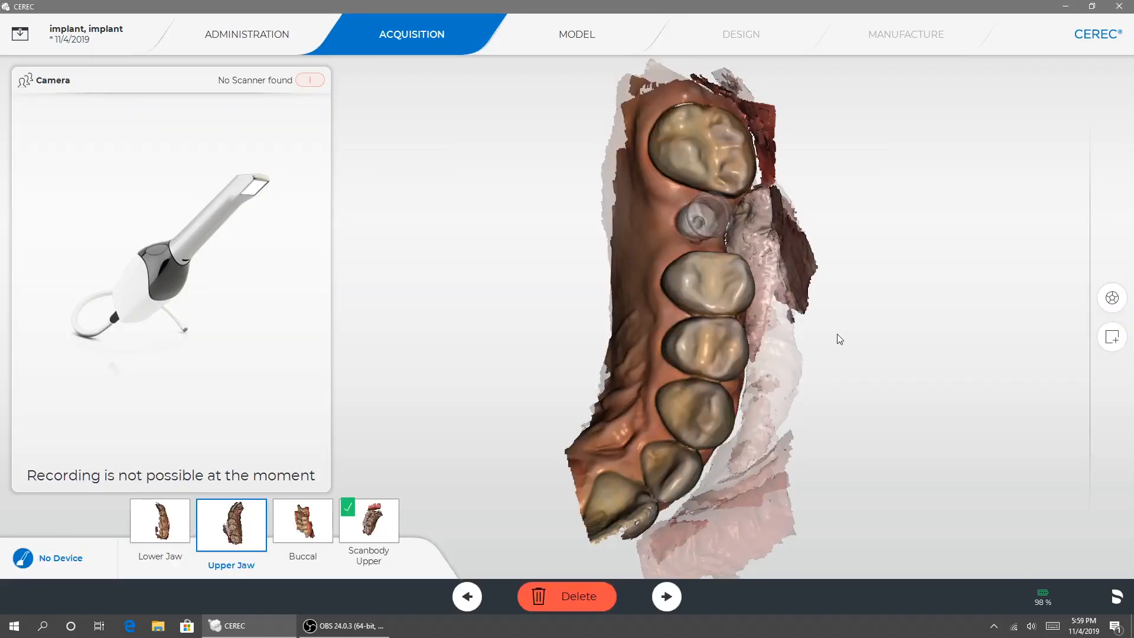
Review the Upper Jaw, Lower Jaw and Buccal scans of the case
middle_drag(840, 339, 690, 185)
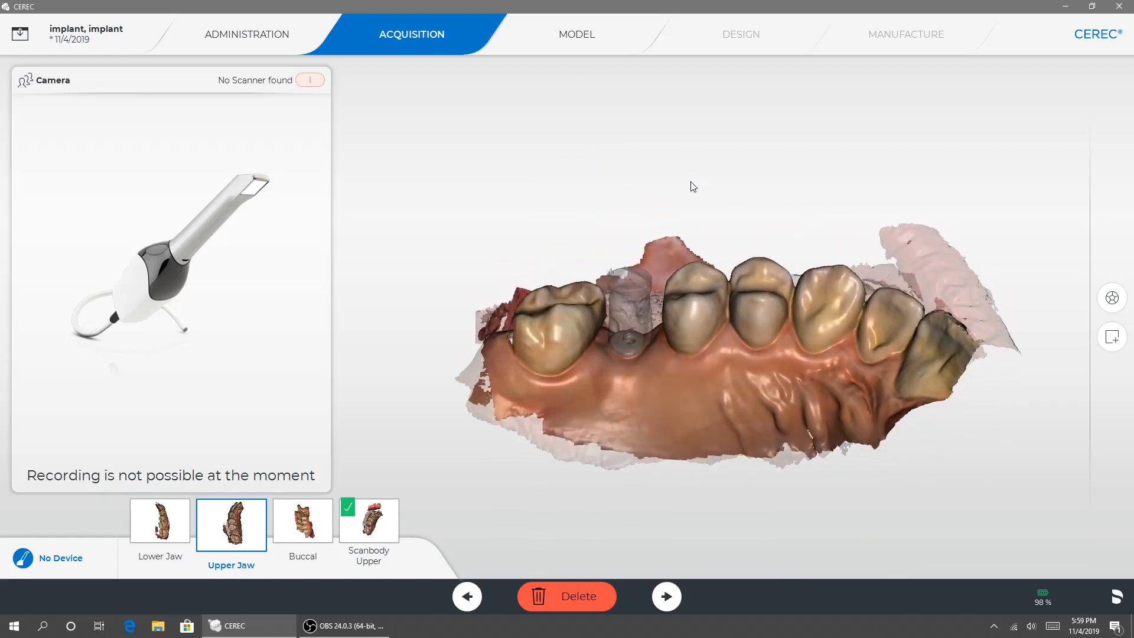
click(168, 520)
click(314, 519)
Display the Scanbody Upper scan and examine the scanbody and surrounding gingiva up close
click(377, 525)
drag(635, 457, 651, 332)
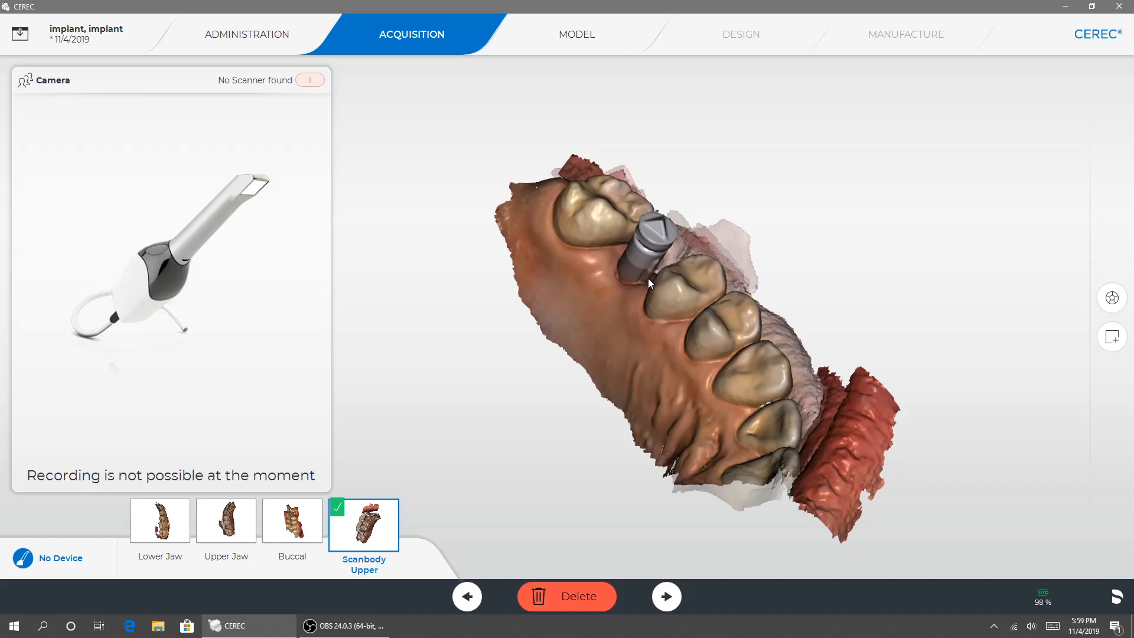
middle_drag(615, 337, 595, 455)
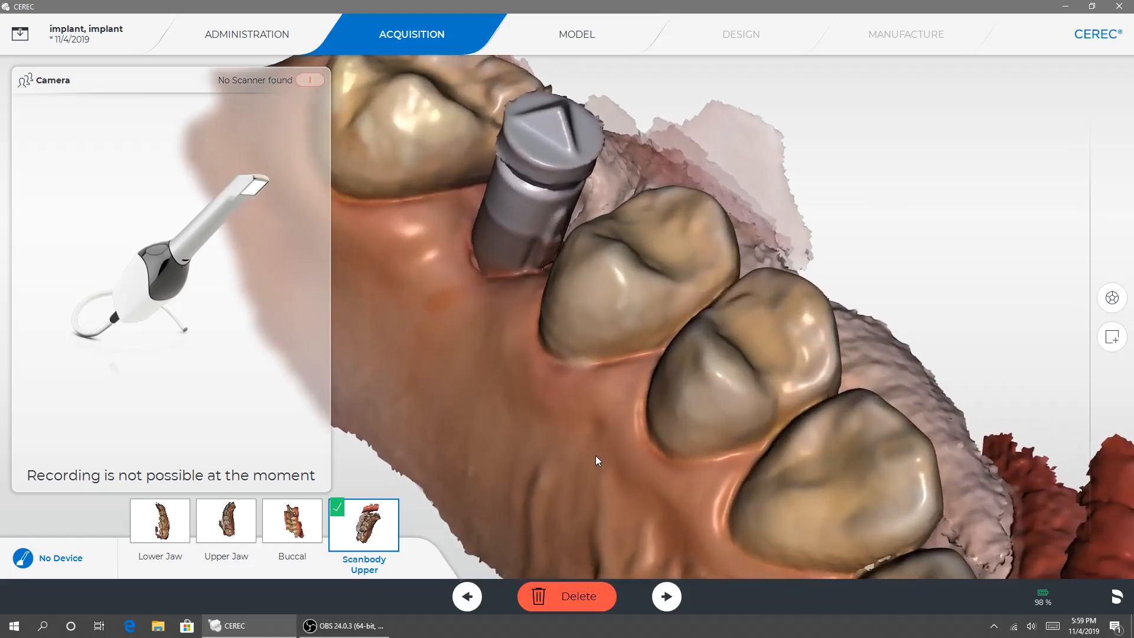
middle_drag(589, 369, 664, 257)
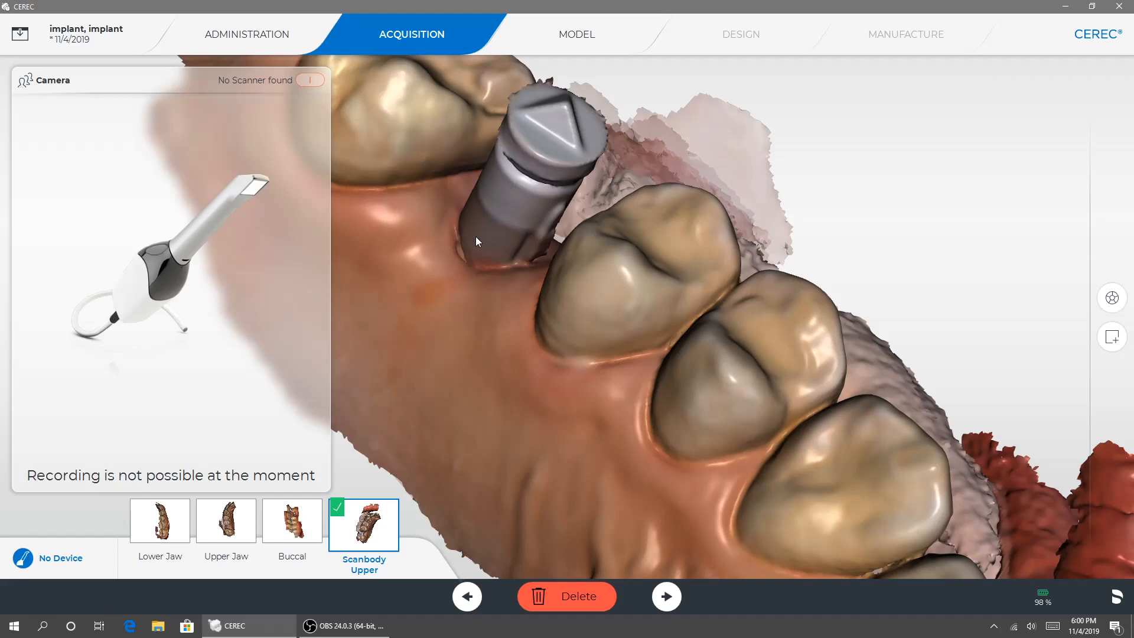
middle_drag(608, 260, 692, 253)
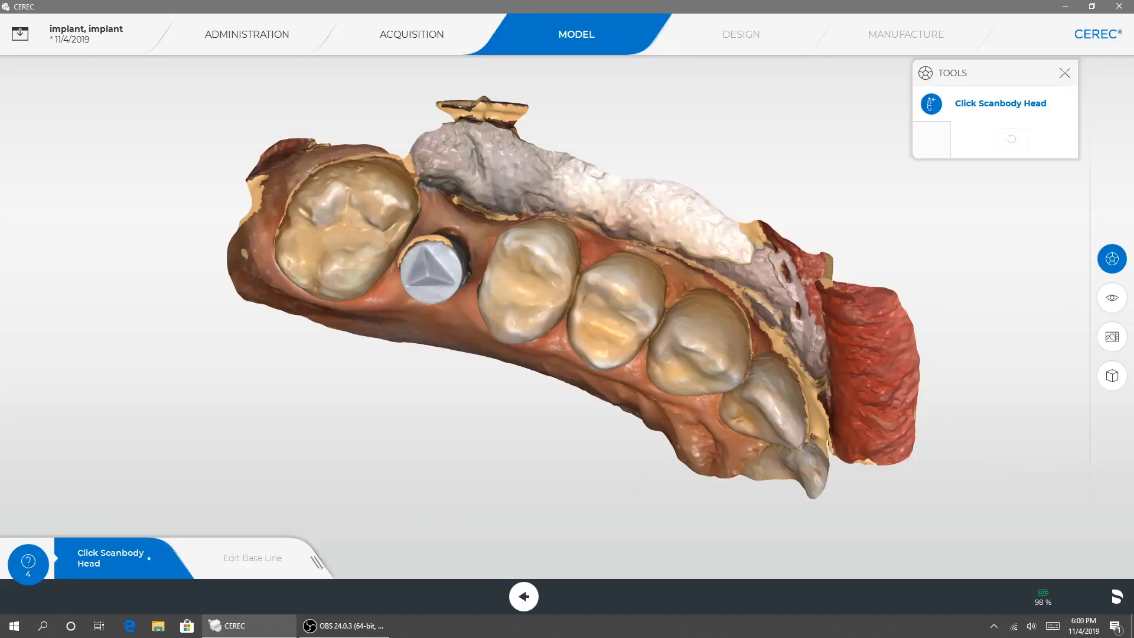
Examine the scanbody head and post on the calculated upper model from an angled close-up view
middle_drag(518, 311, 593, 212)
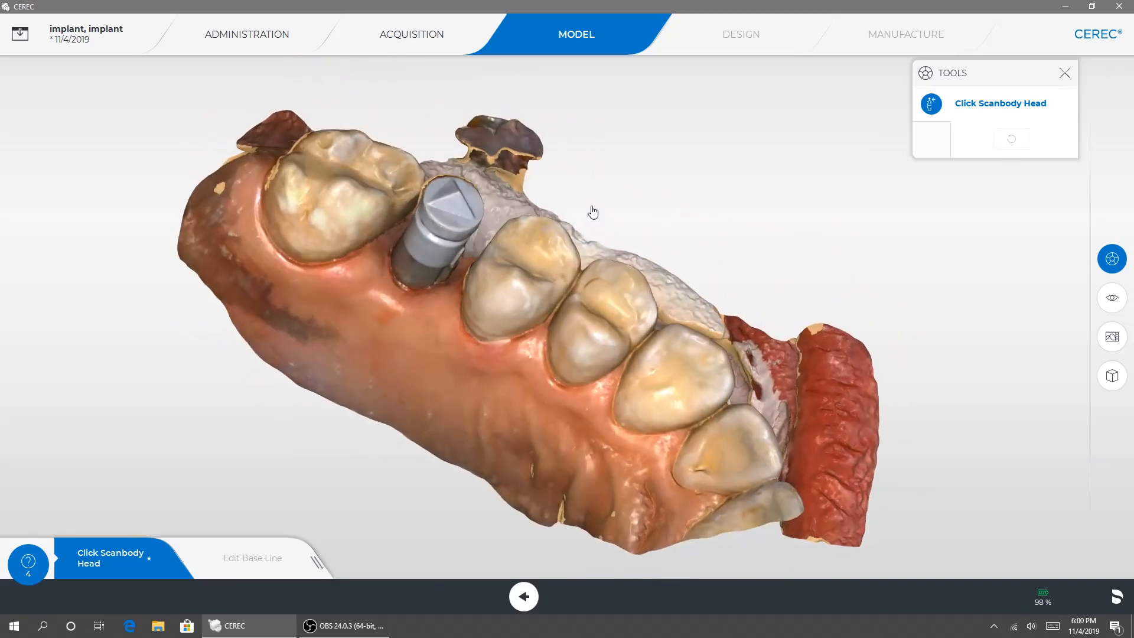
middle_drag(529, 318, 499, 290)
scroll(498, 291, up, 5)
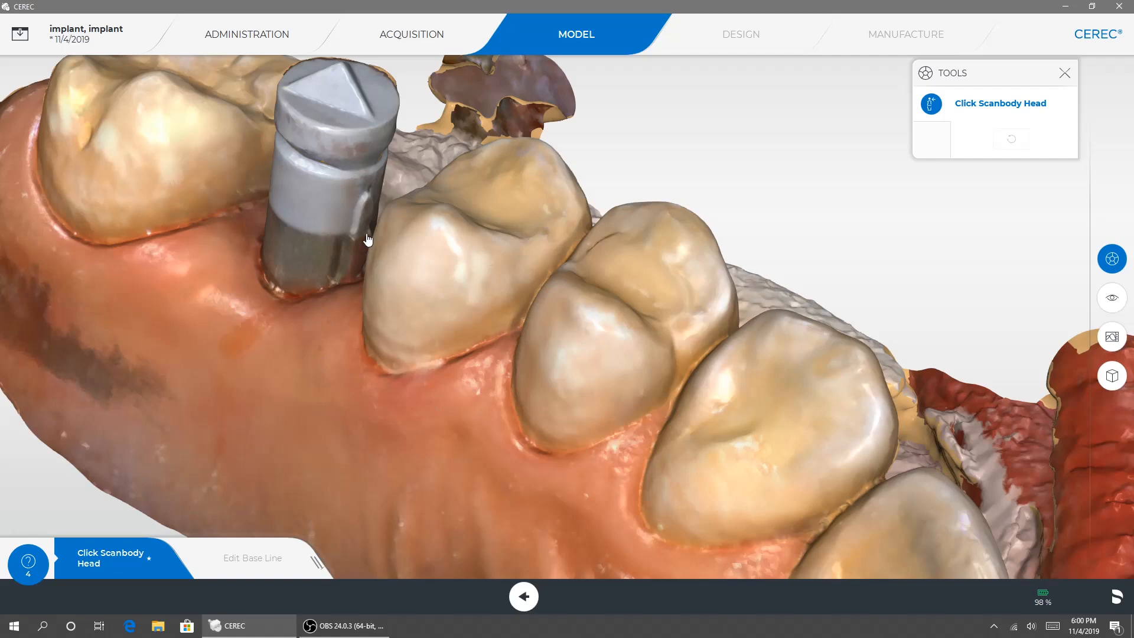
middle_drag(435, 255, 392, 259)
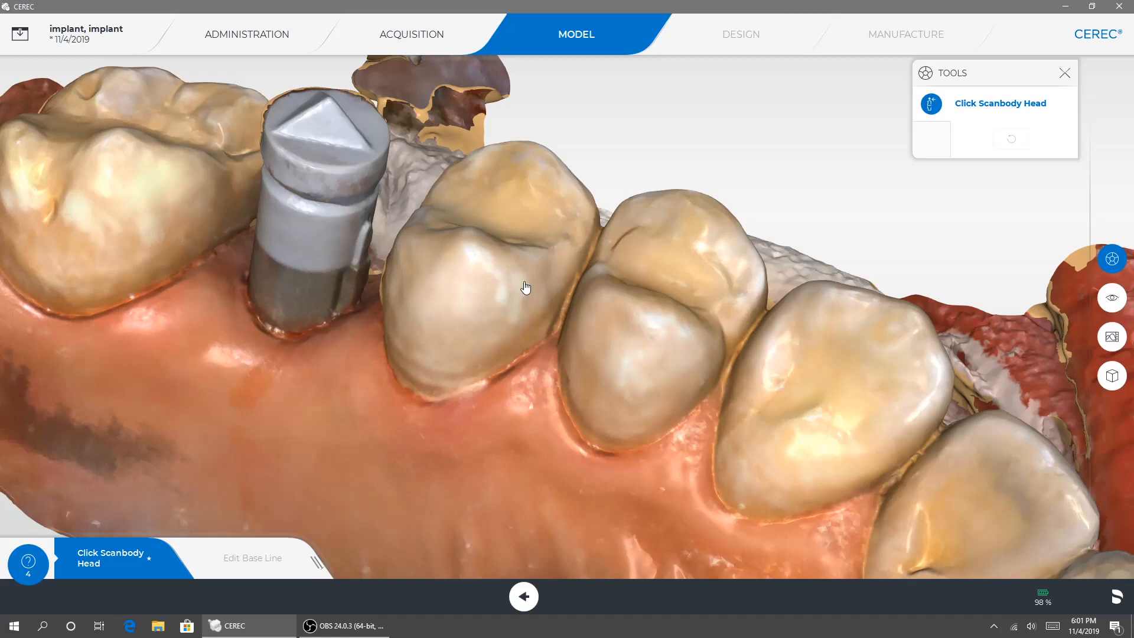
Mark the scanbody head on the calculated upper model for tooth 4
middle_drag(525, 287, 467, 325)
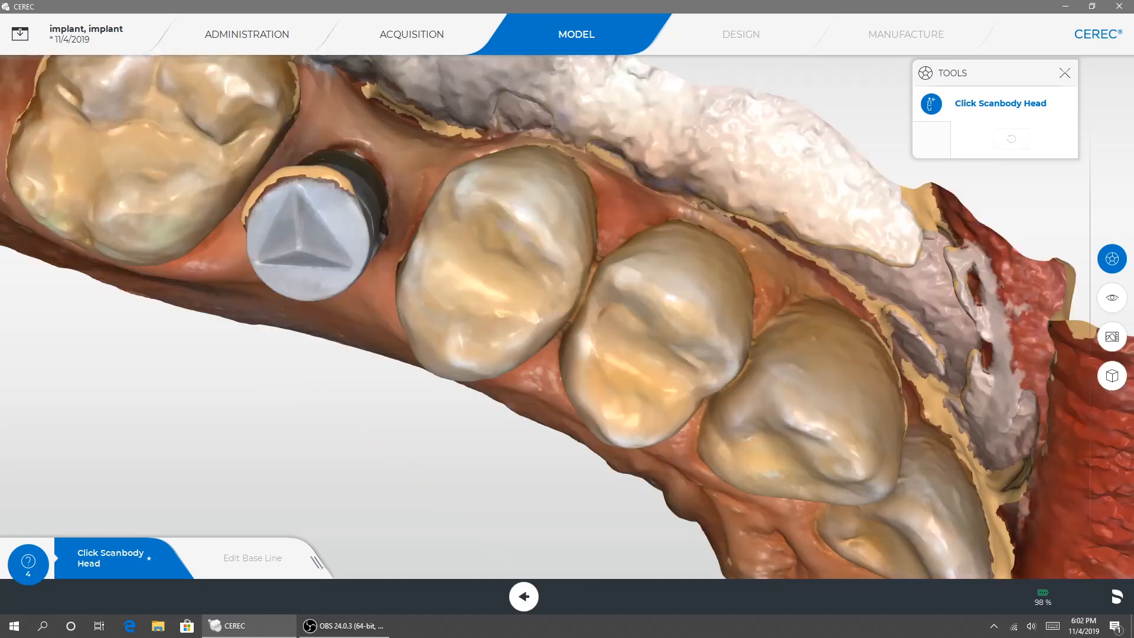
middle_drag(531, 330, 534, 290)
drag(535, 289, 557, 336)
scroll(554, 319, down, 4)
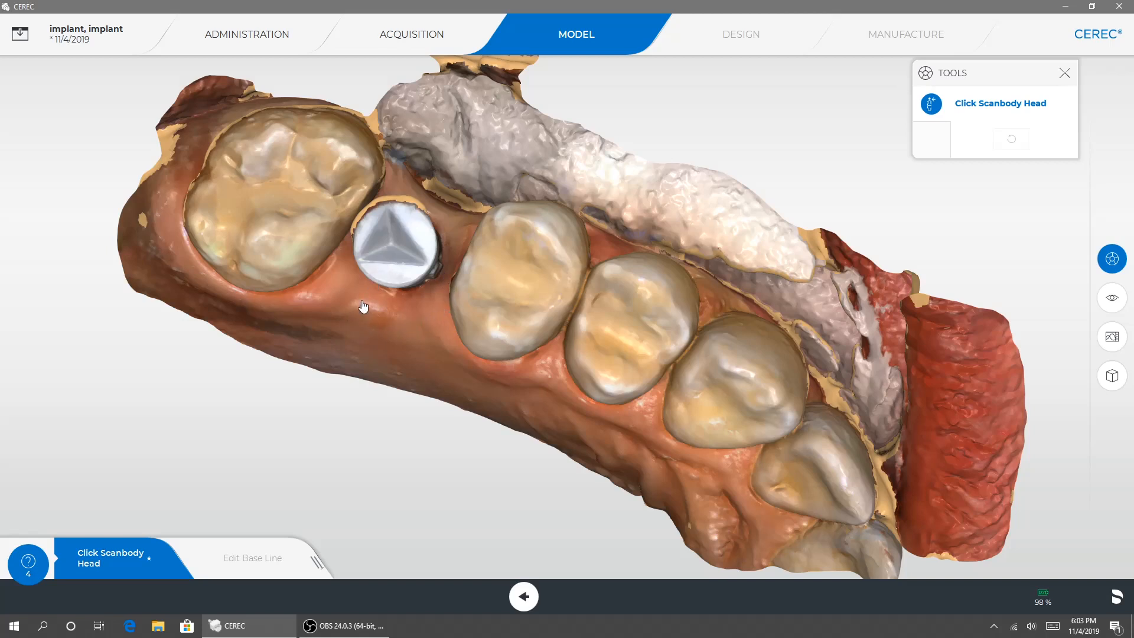
mouse_move(464, 402)
middle_down()
mouse_move(497, 268)
mouse_move(506, 311)
mouse_move(463, 405)
middle_up()
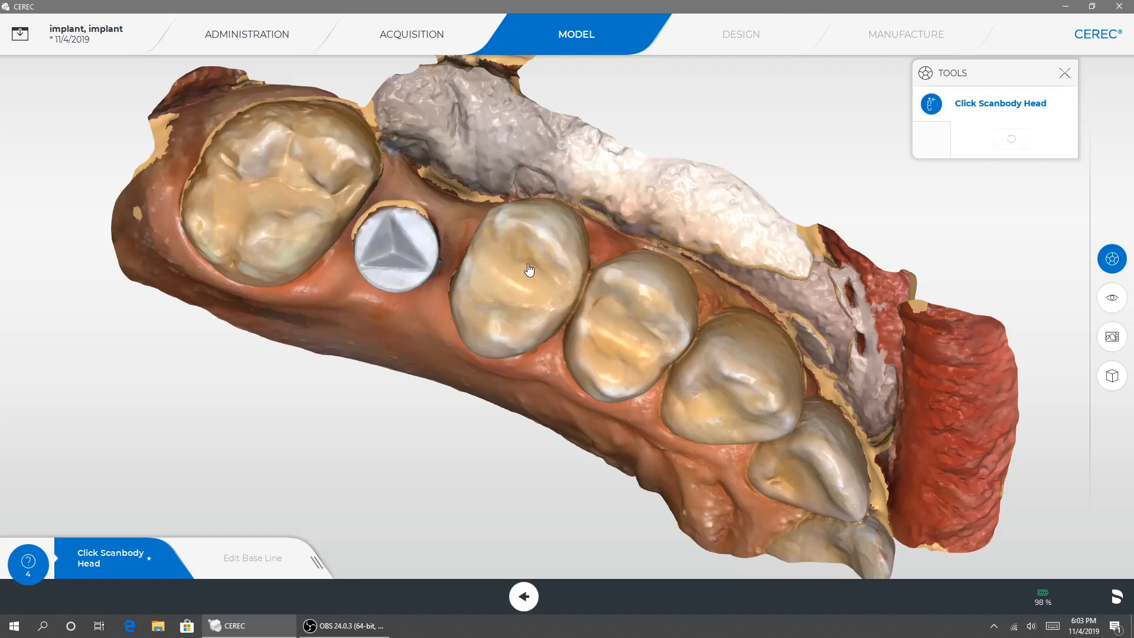
mouse_move(501, 374)
mouse_down()
mouse_move(520, 292)
mouse_move(509, 287)
mouse_move(494, 355)
mouse_up()
click(414, 259)
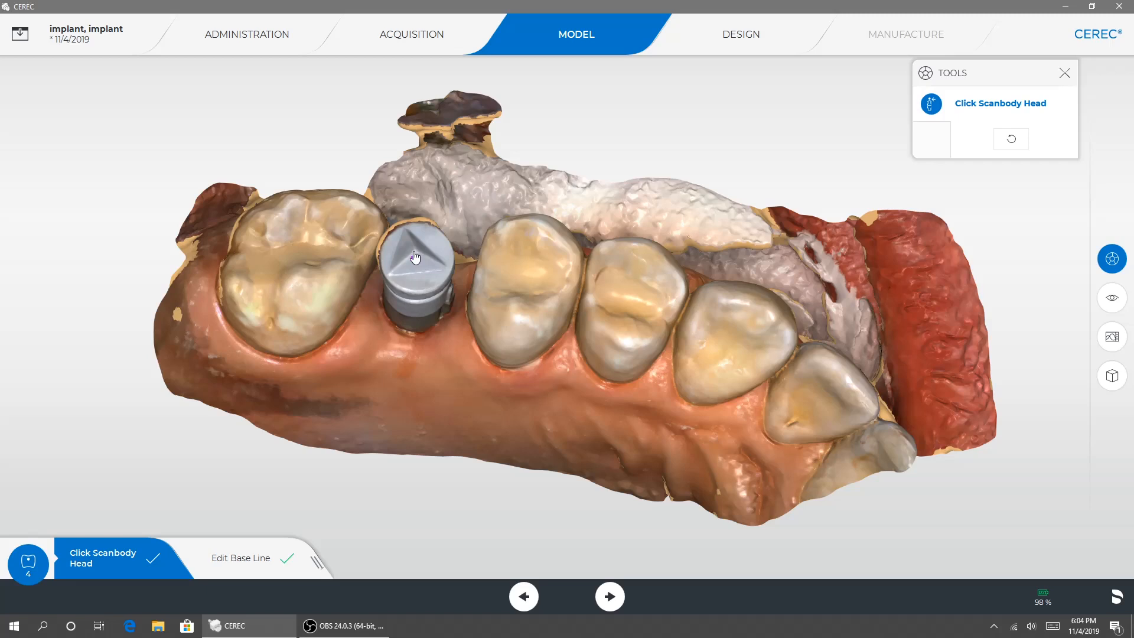
click(414, 253)
Open the base line step for tooth 4, keep the proposed line, and proceed to the restoration design
click(260, 558)
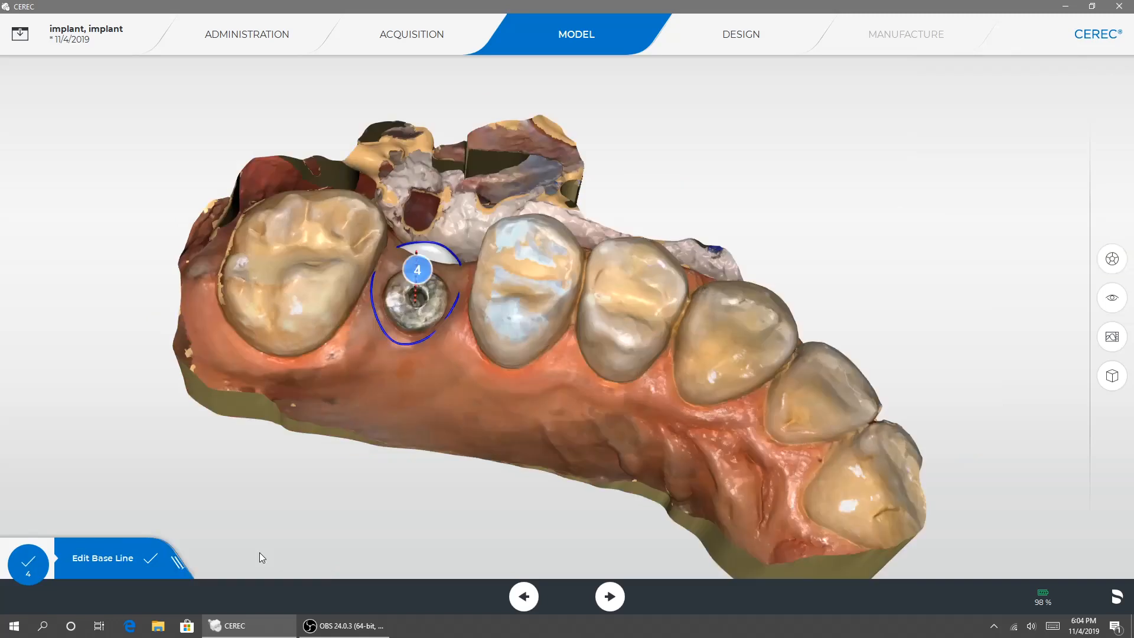
click(607, 609)
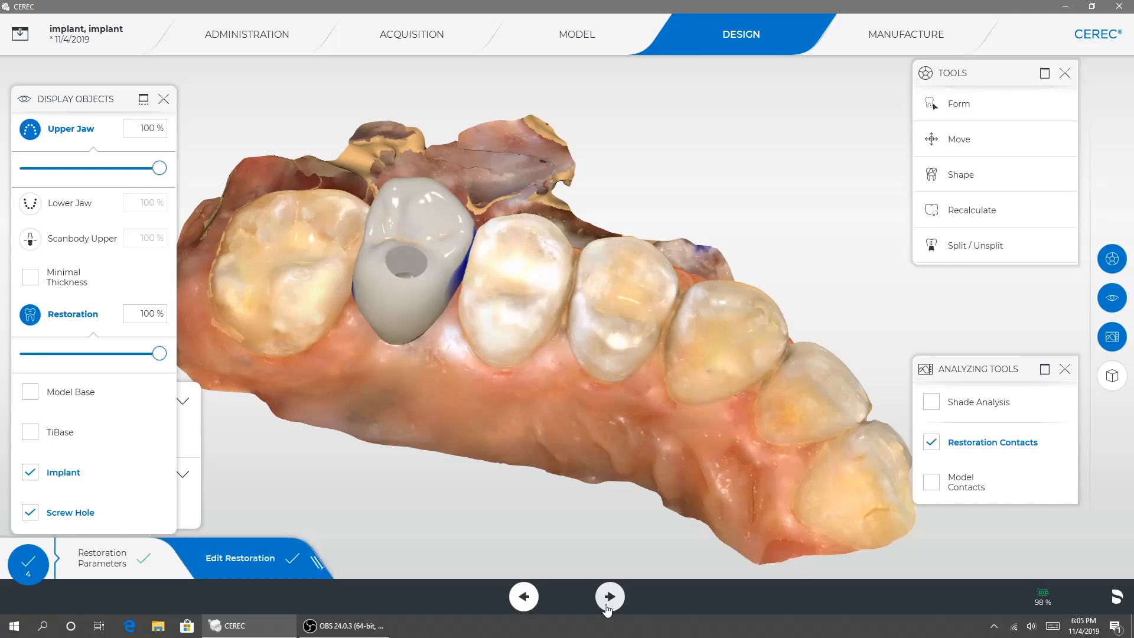
click(607, 609)
Adjust the placement of the tooth 4 crown using the Move tool in Position and Rotate mode
drag(477, 305, 473, 341)
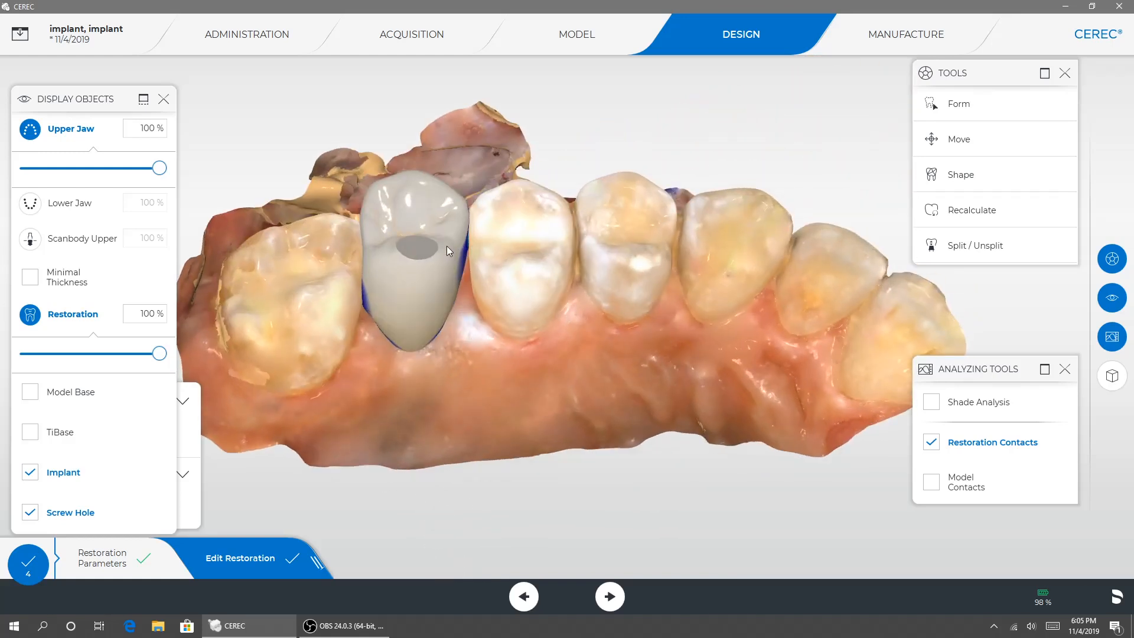
right_click(446, 245)
click(446, 332)
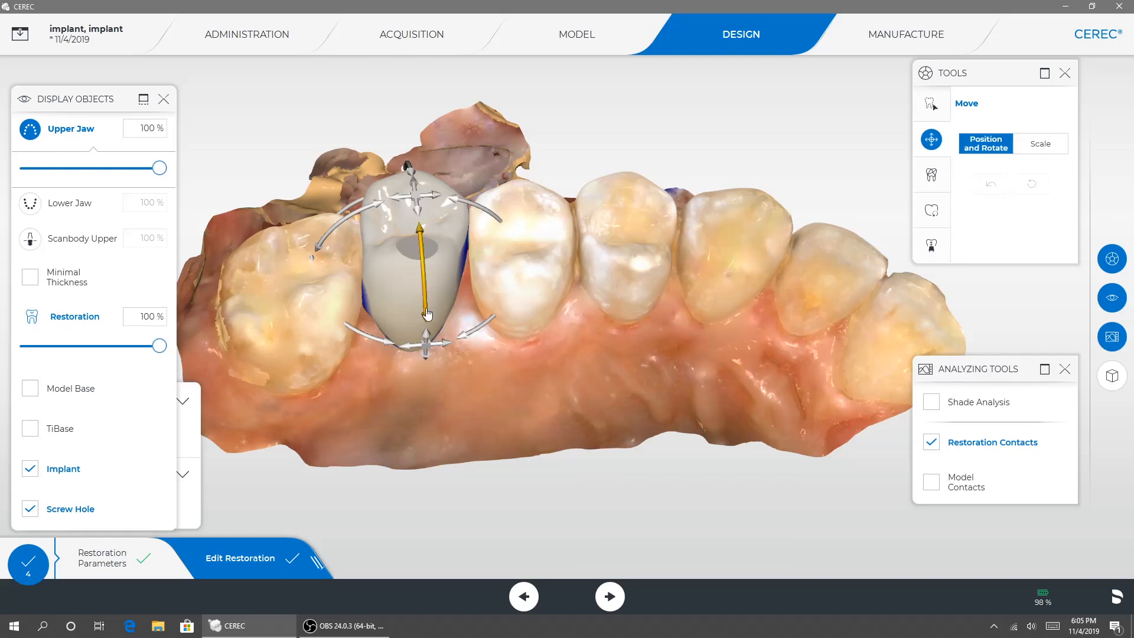
drag(426, 352, 436, 401)
drag(523, 382, 679, 278)
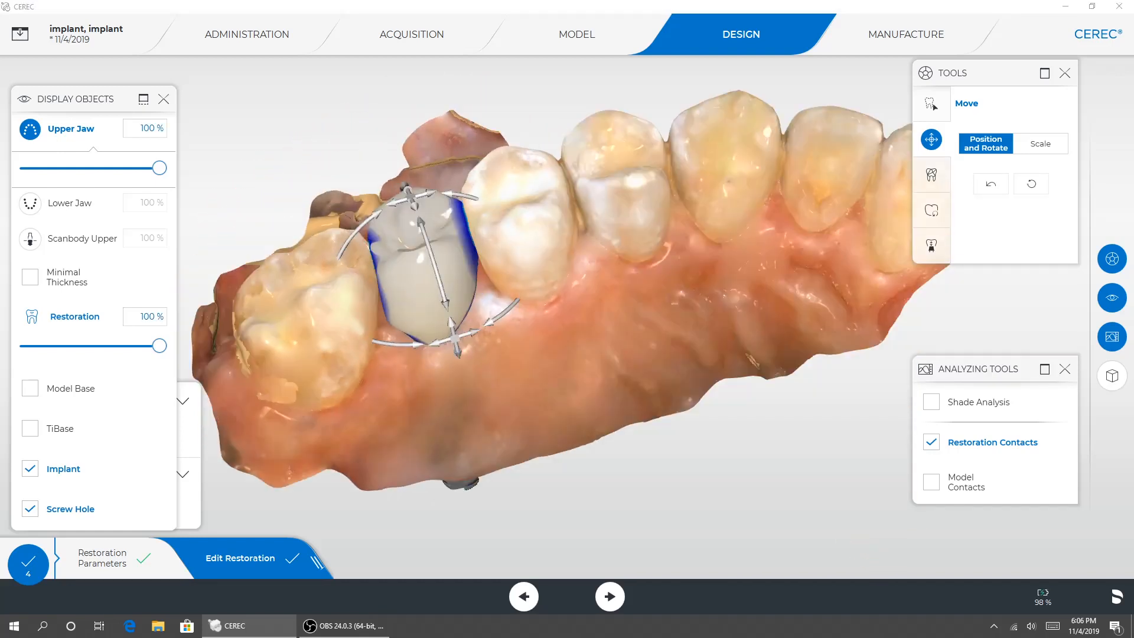
Set the restoration opacity to 20% and the upper jaw opacity to 51%, and show the TiBase
drag(159, 346, 27, 353)
drag(159, 170, 82, 179)
middle_drag(490, 415, 491, 371)
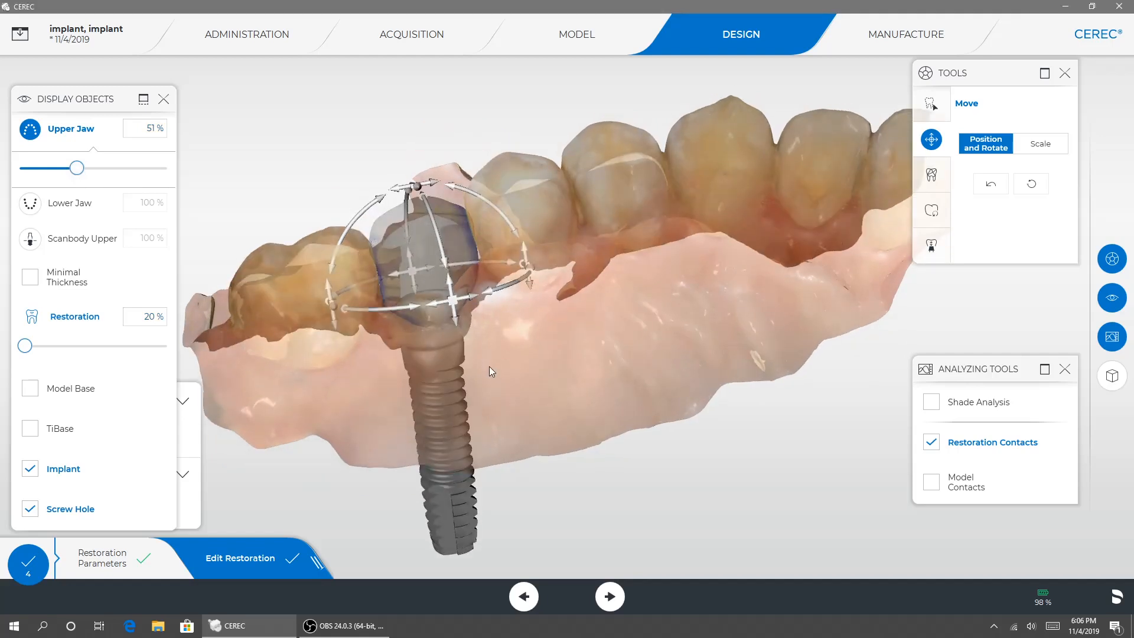
click(29, 428)
Set the restoration opacity to 100% and examine the crown, screw hole, TiBase and implant from several angles
middle_drag(520, 413, 325, 332)
drag(24, 345, 159, 345)
middle_drag(331, 378, 325, 316)
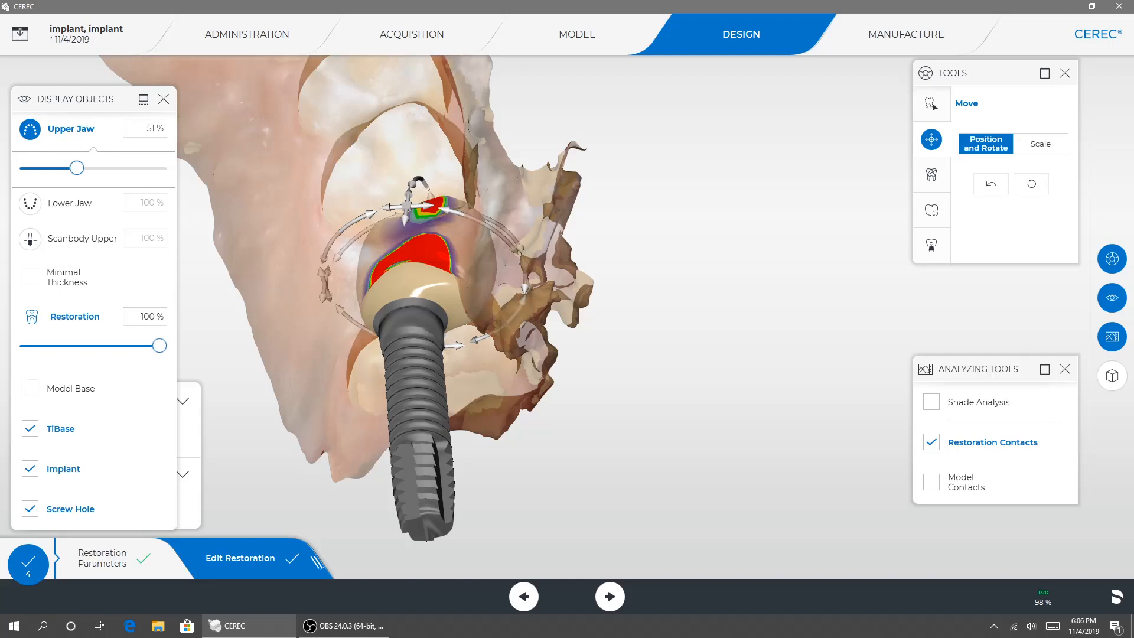
middle_drag(378, 378, 646, 287)
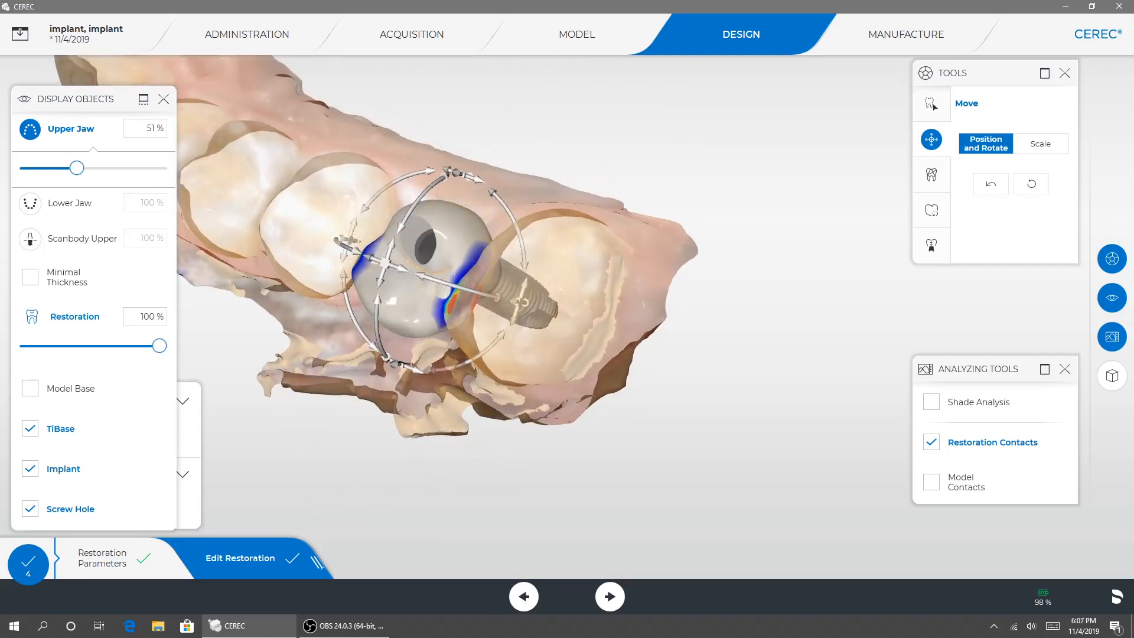
mouse_move(385, 263)
mouse_down()
mouse_move(405, 269)
mouse_move(387, 264)
mouse_up()
middle_drag(413, 319, 488, 239)
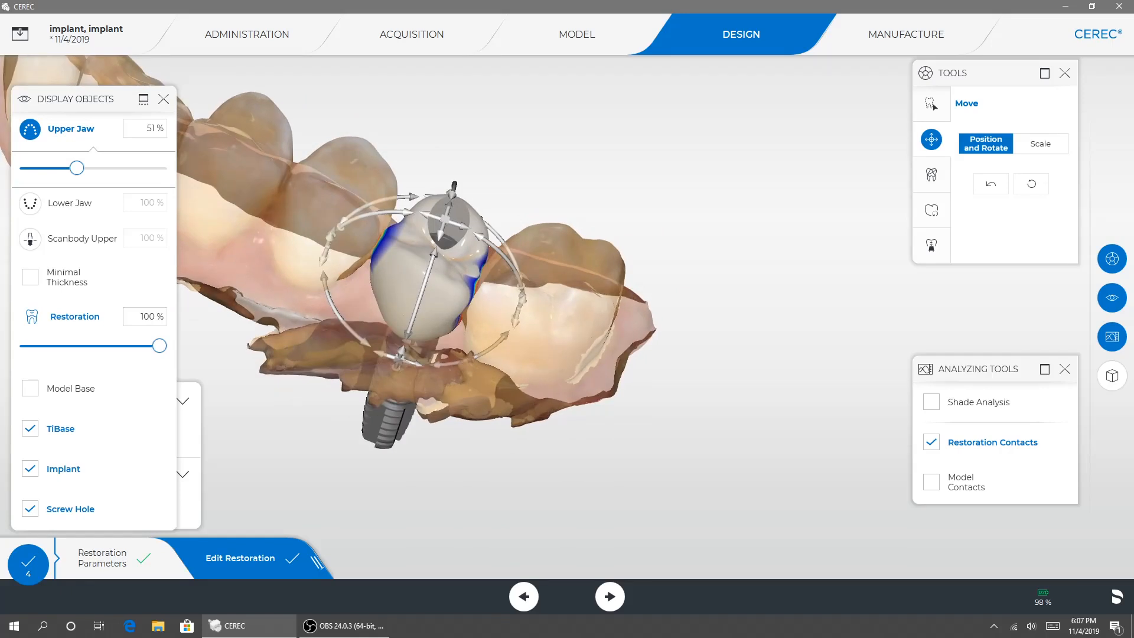
Return to the administration phase of the case
click(247, 34)
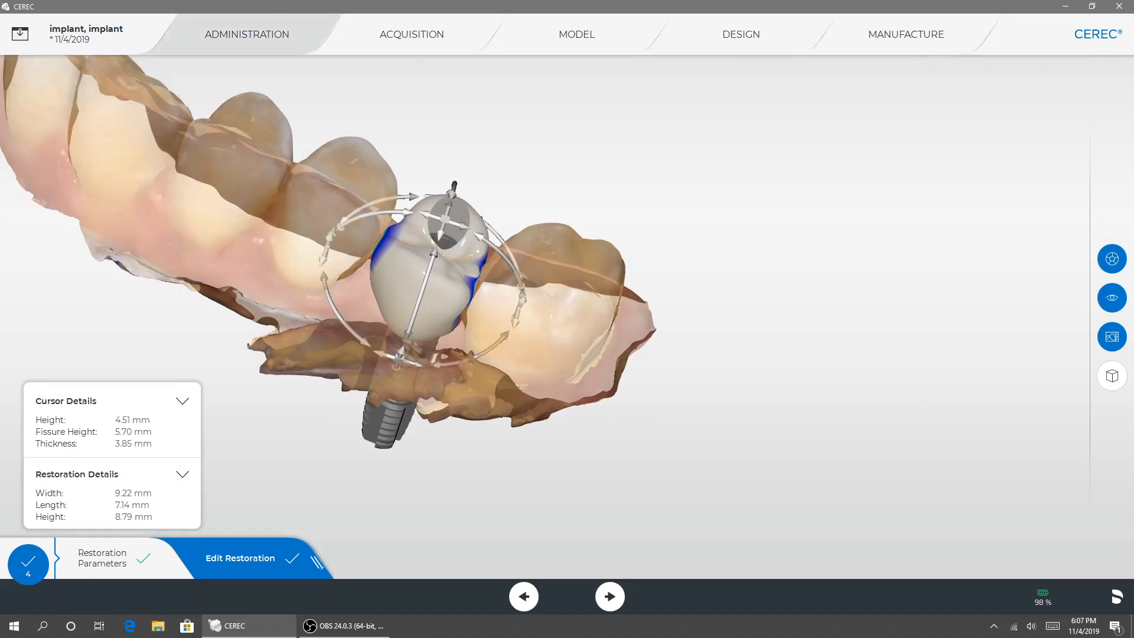